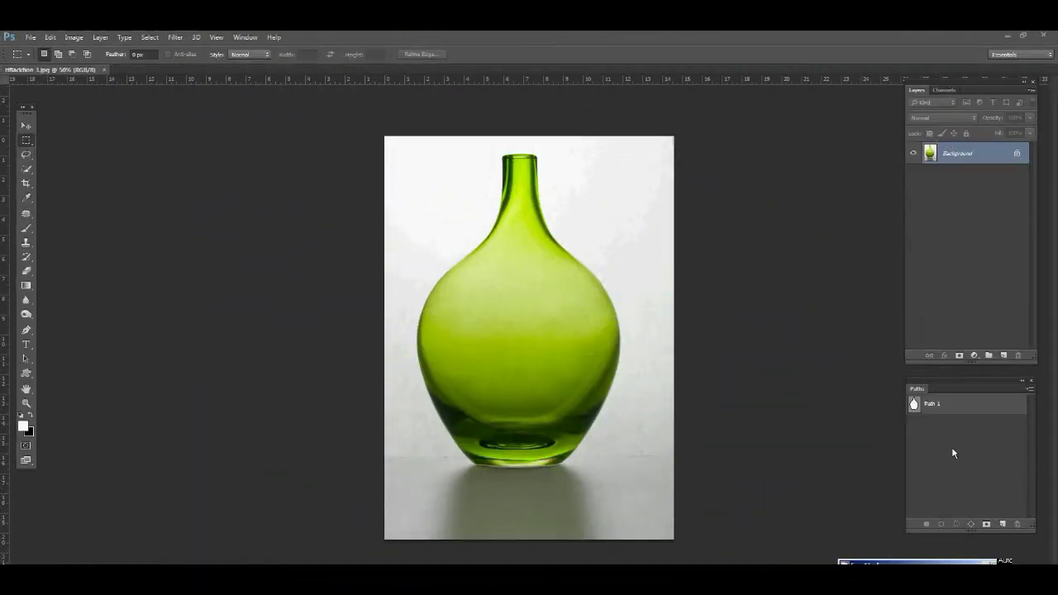
- Create a Background copy masked to the Path 1 vase outline, and copy the vase to Layer 1
key("p")
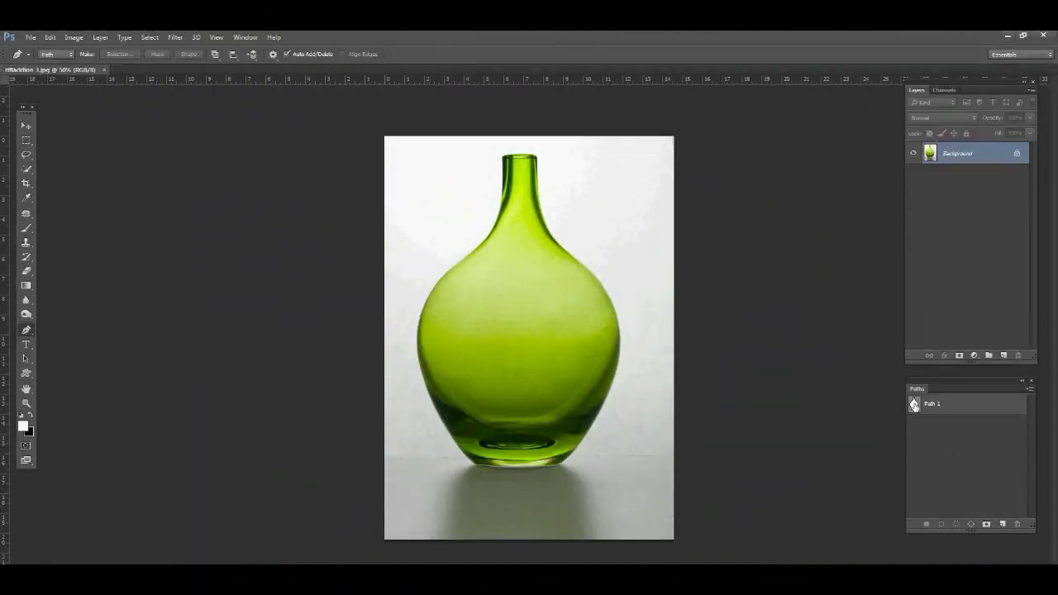
left_click(914, 404, "ctrl")
left_click_drag(982, 170, 1003, 356)
left_click(960, 356)
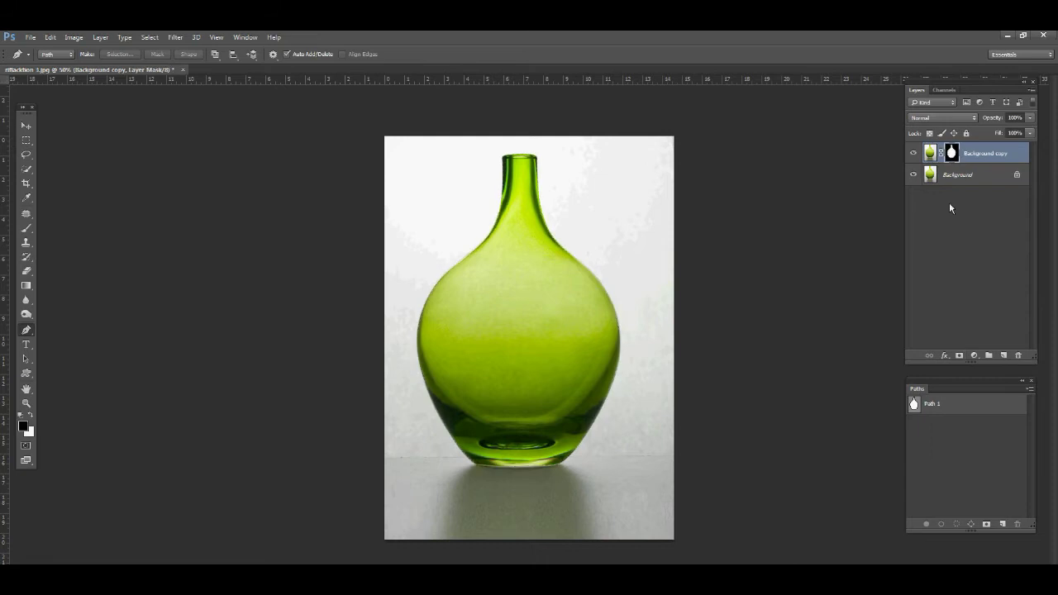
left_click(946, 175)
left_click(915, 404, "ctrl")
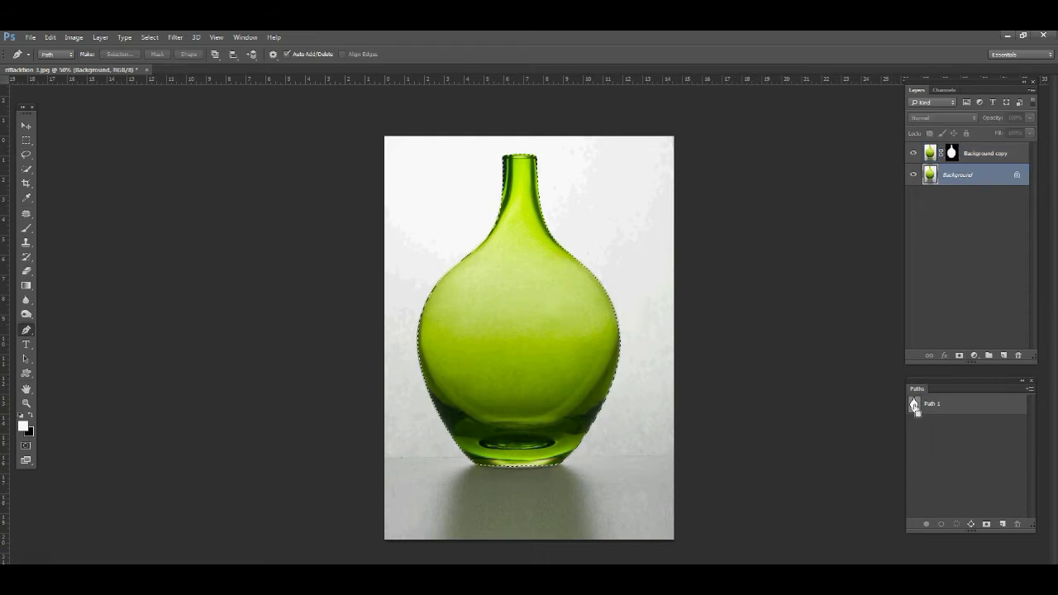
key("ctrl+j")
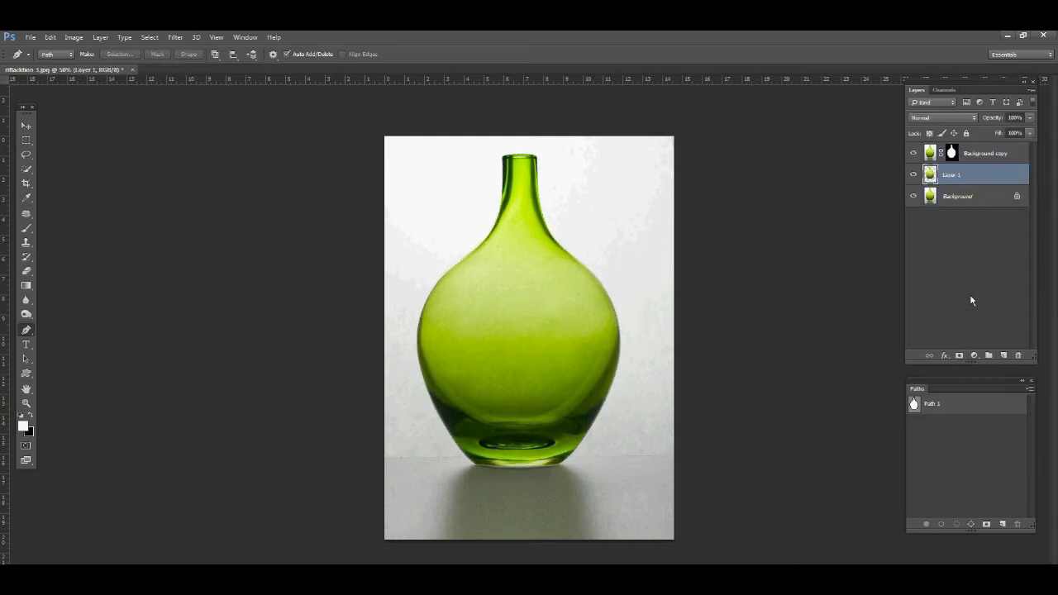
- Add a white Solid Color fill layer directly above Background
left_click(946, 196)
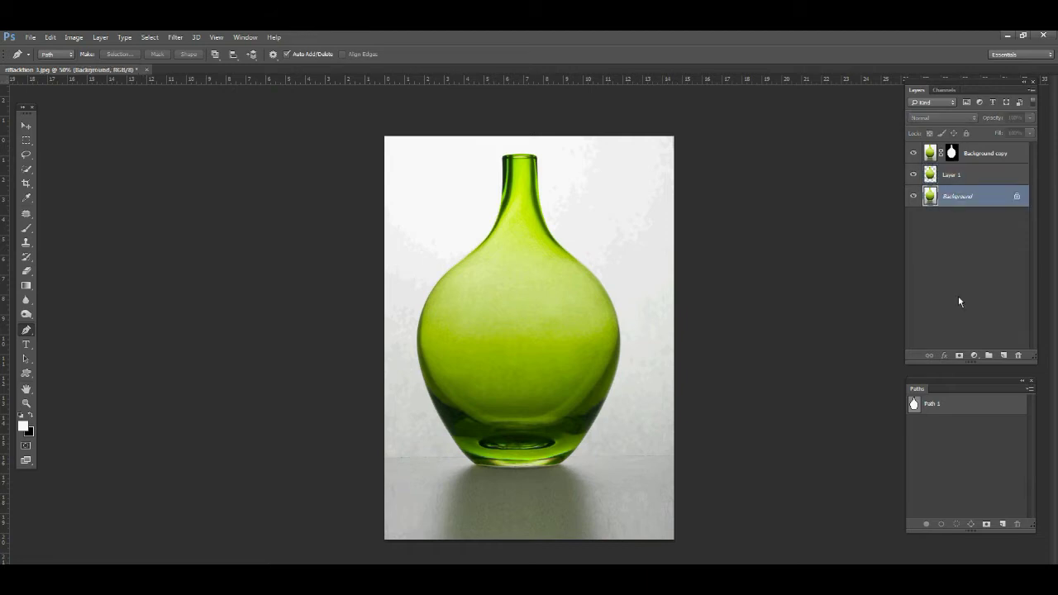
left_click(974, 356)
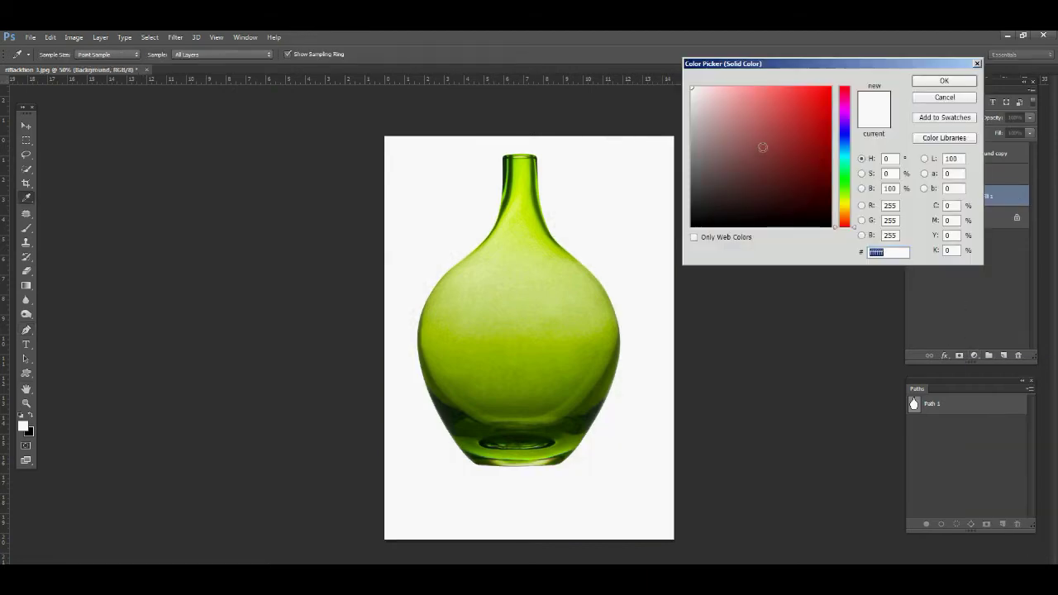
left_click(923, 84)
key("p")
mouse_move(569, 371)
left_mouse_down()
mouse_move(614, 427)
mouse_move(658, 186)
mouse_move(696, 152)
left_mouse_up()
scroll(697, 152, "down", 3)
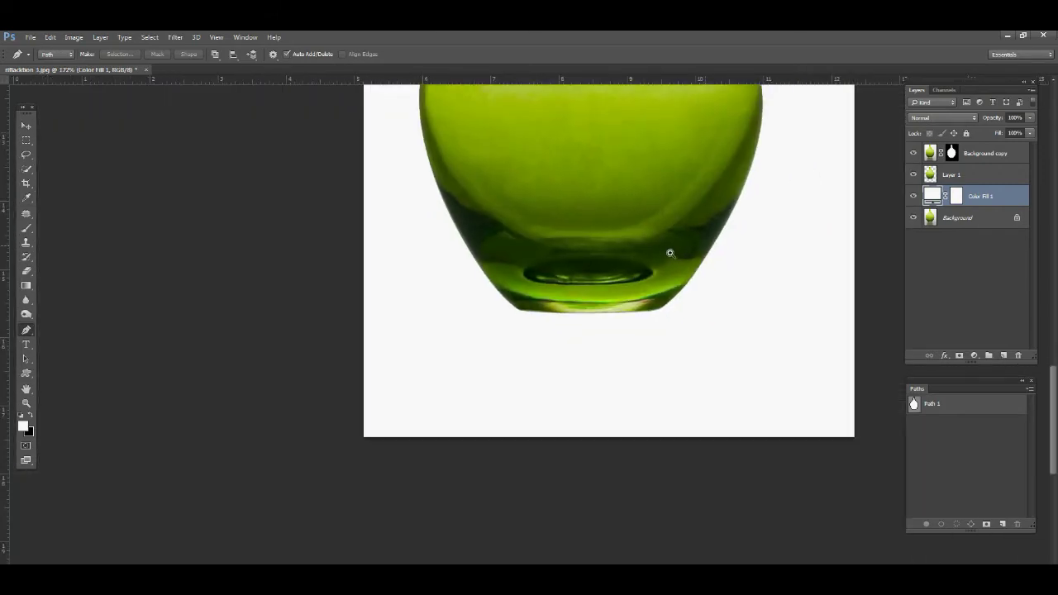
scroll(670, 246, "up", 1)
- Flip Layer 1 vertically around its bottom-centre point and nudge it up to meet the vase base
left_click(939, 176)
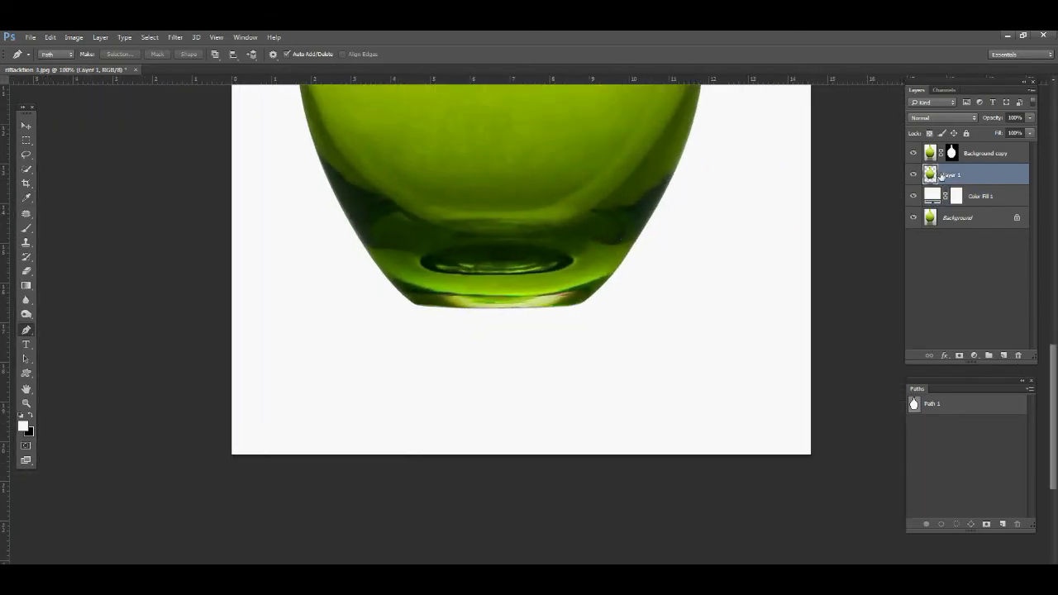
key("ctrl+t")
scroll(548, 189, "down", 3)
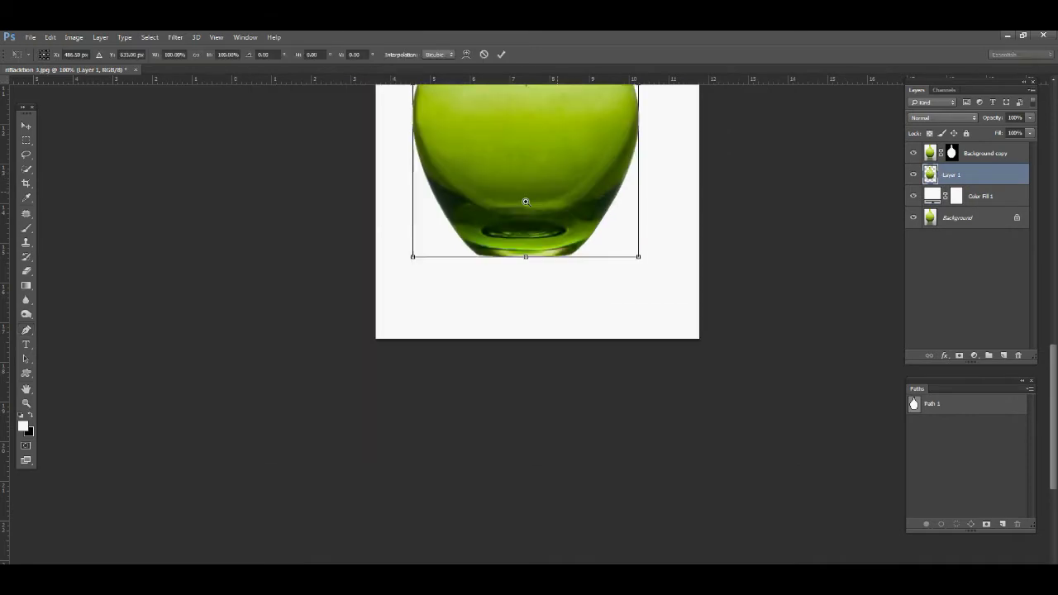
left_click_drag(517, 311, 518, 468)
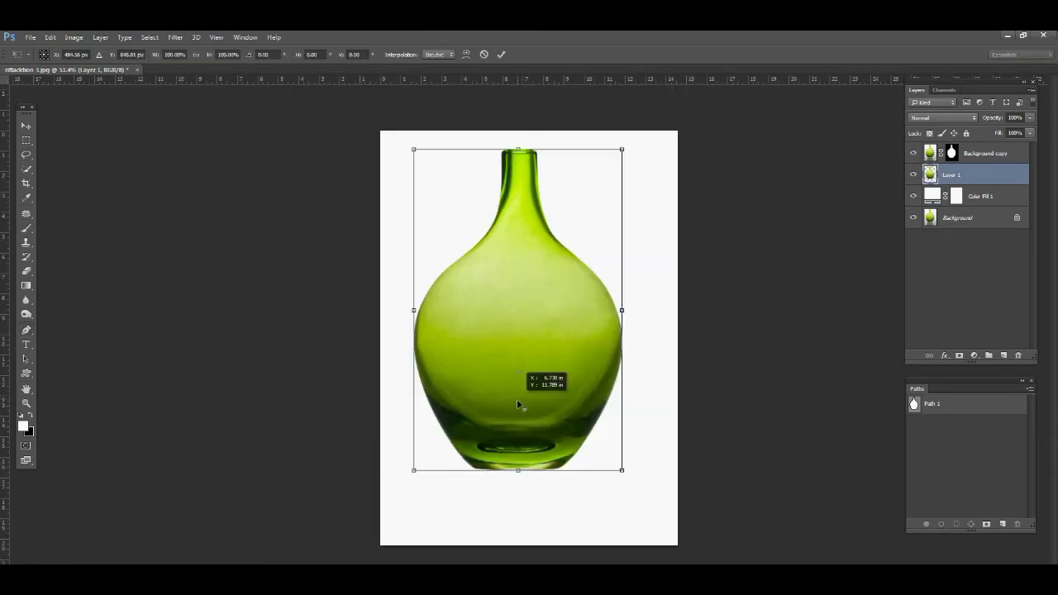
scroll(518, 457, "up", 3)
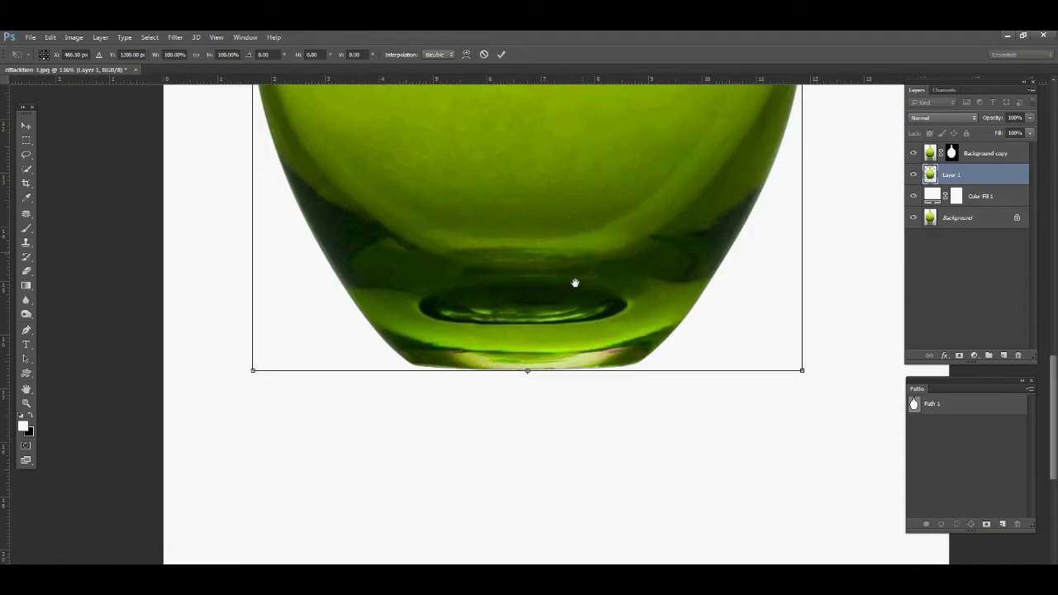
right_click(567, 245)
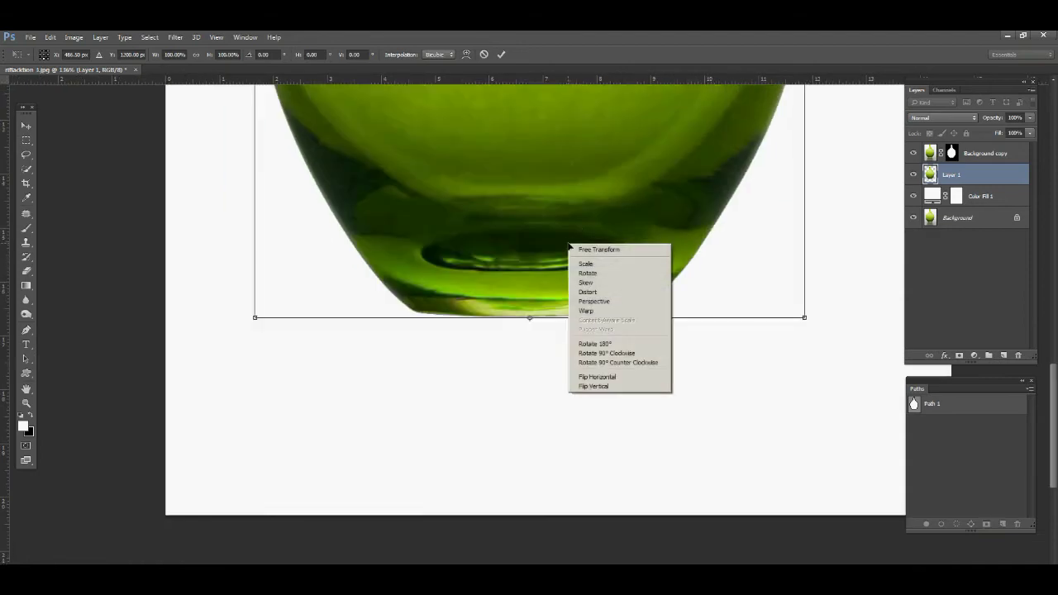
left_click(592, 386)
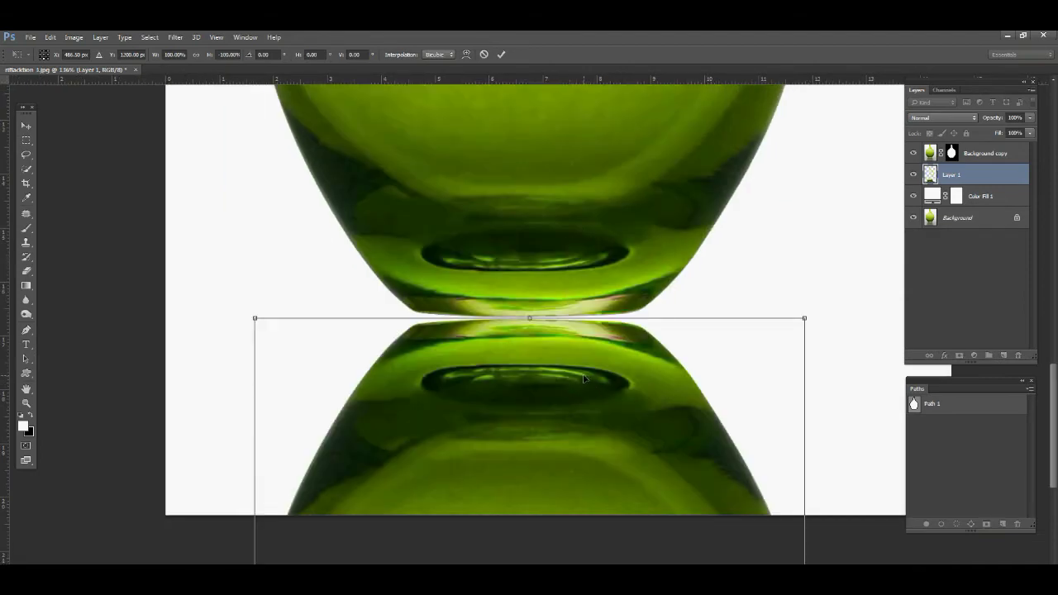
left_click_drag(589, 353, 588, 346)
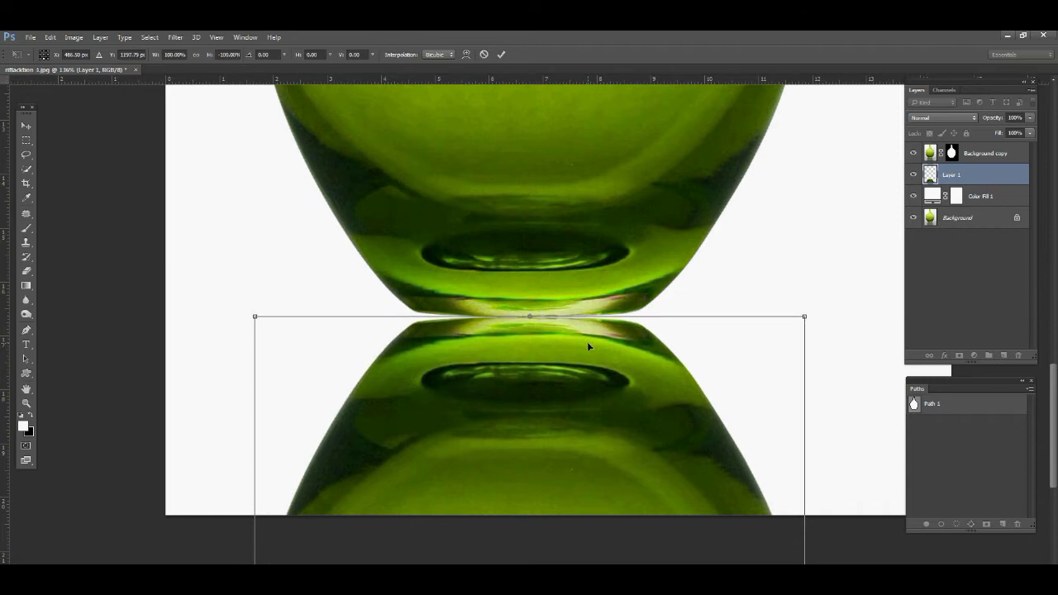
key("Return")
key("p")
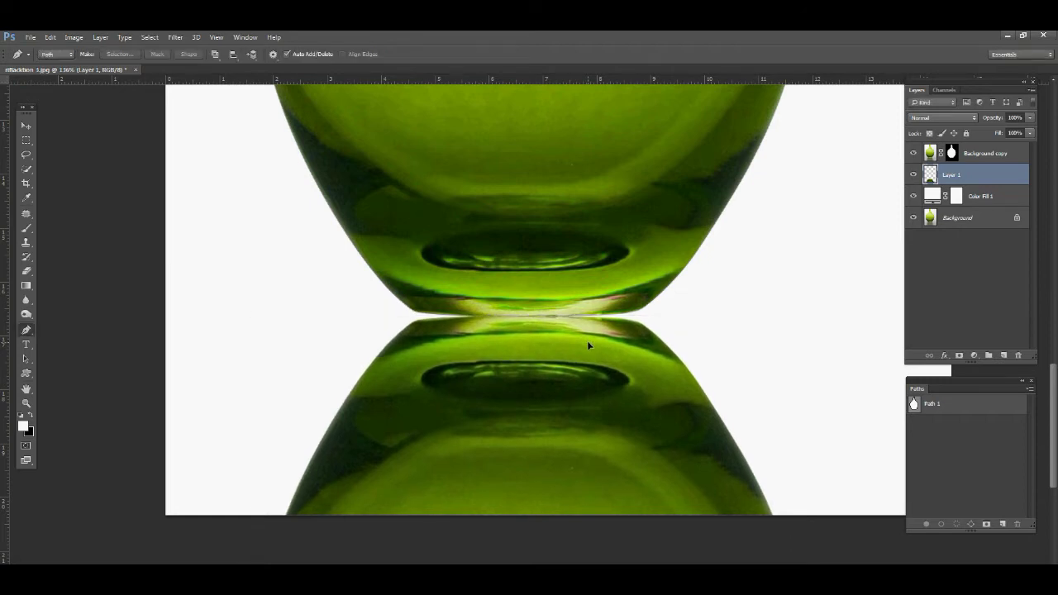
- Puppet Warp Layer 1, pinning the reflection and bending its upper edges up toward the base
left_click(46, 37)
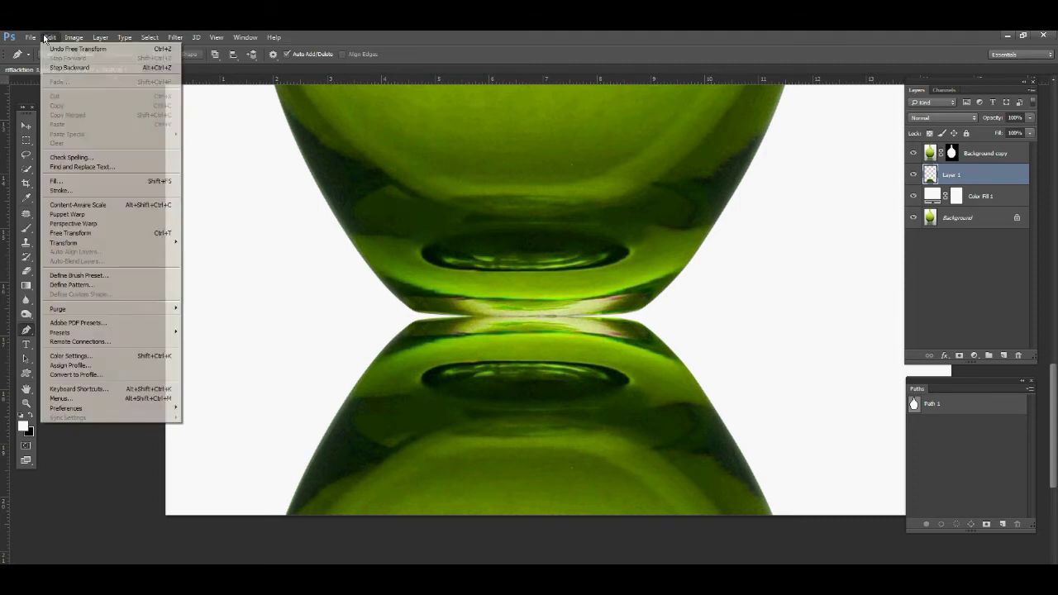
left_click(66, 214)
left_click(517, 319)
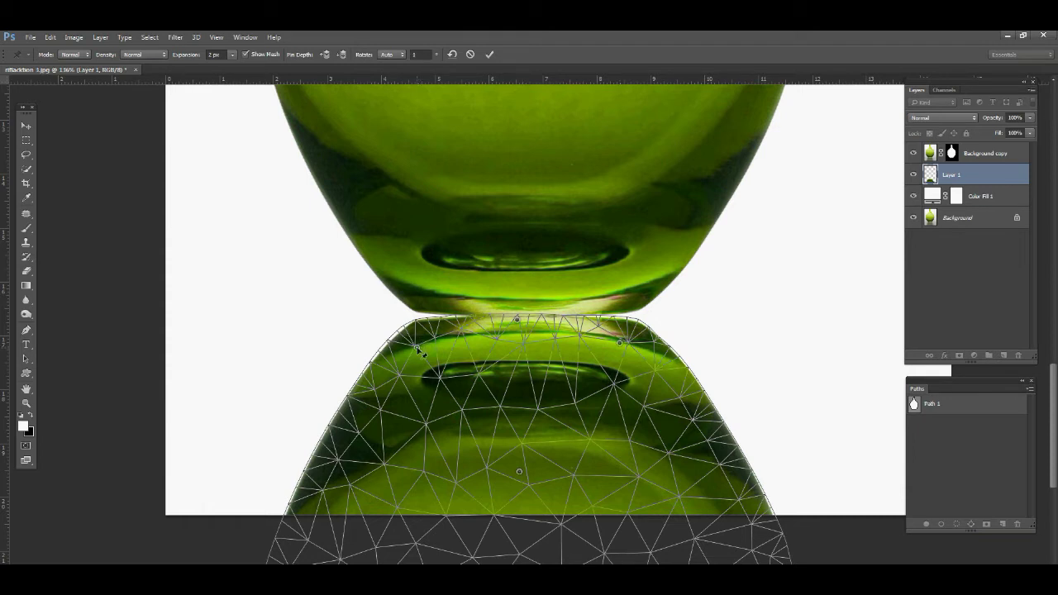
left_click_drag(418, 349, 422, 338)
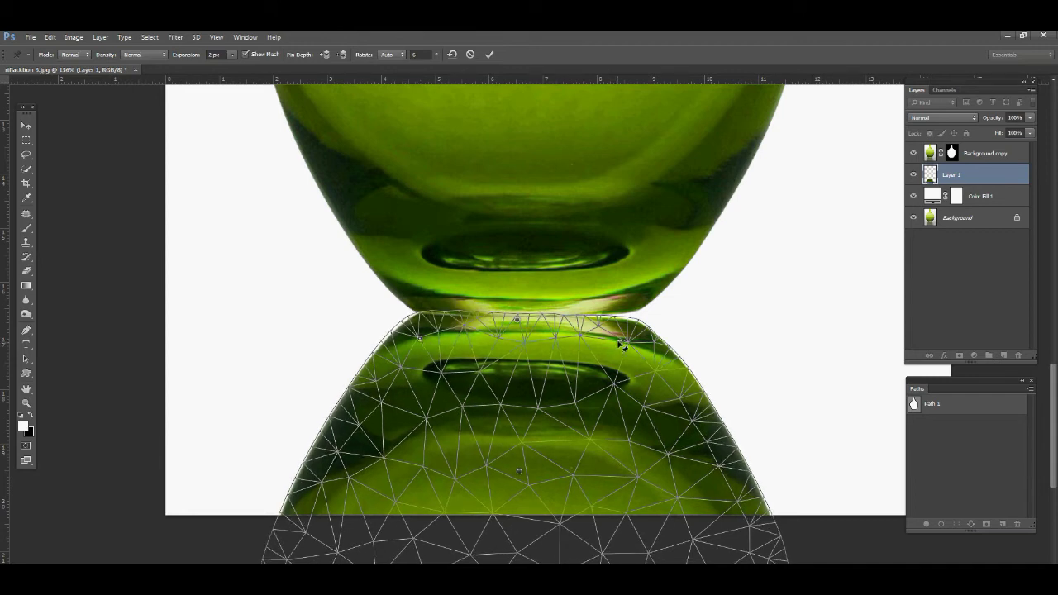
left_click_drag(620, 342, 620, 336)
key("Return")
key("p")
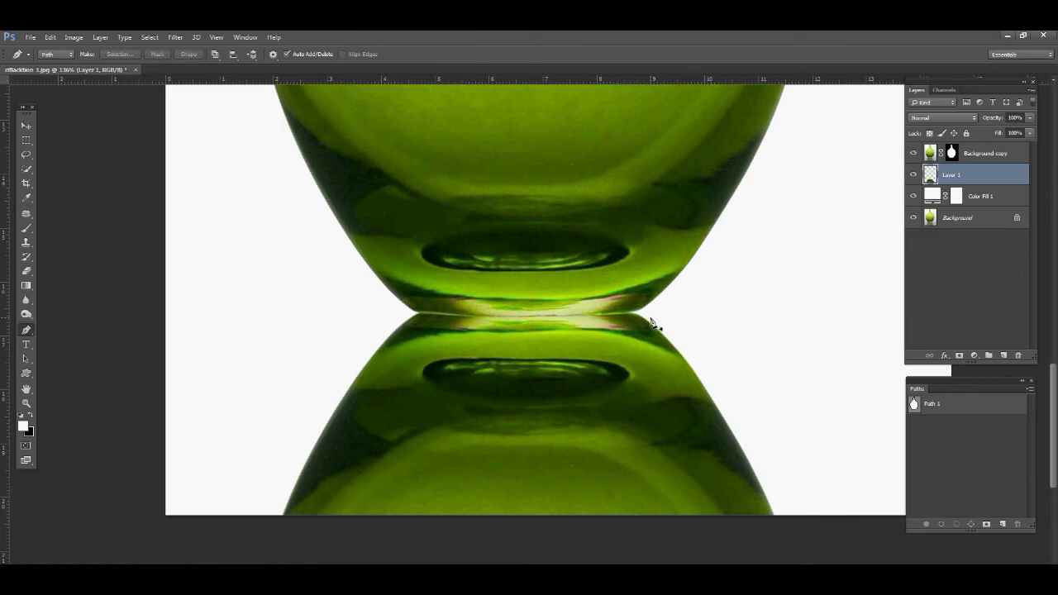
- Mask Layer 1 with a bottom-to-top black-to-white gradient and drop its Fill to 43%
key("ctrl+minus")
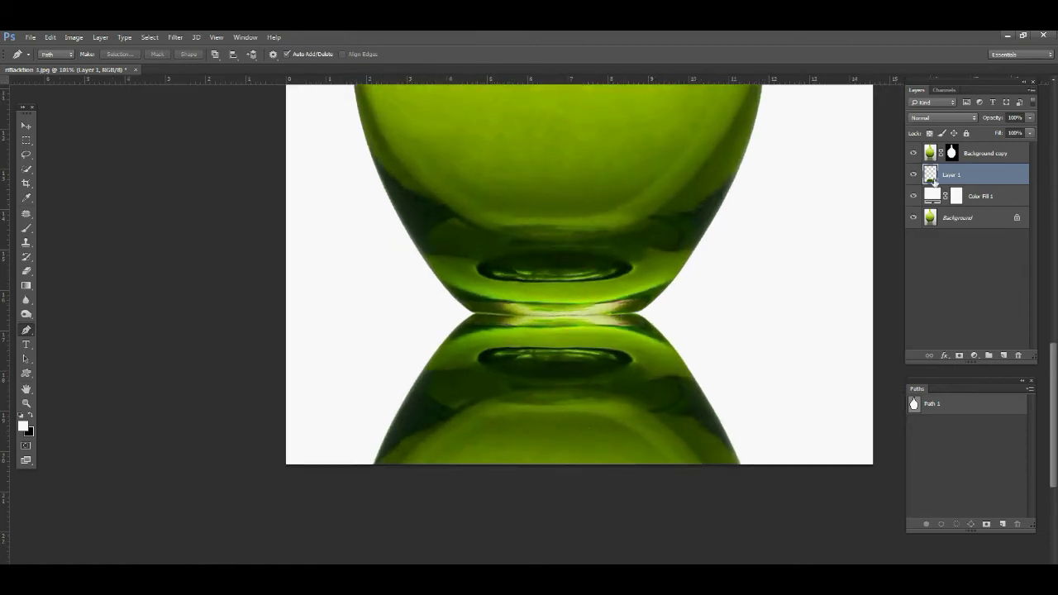
left_click(959, 356)
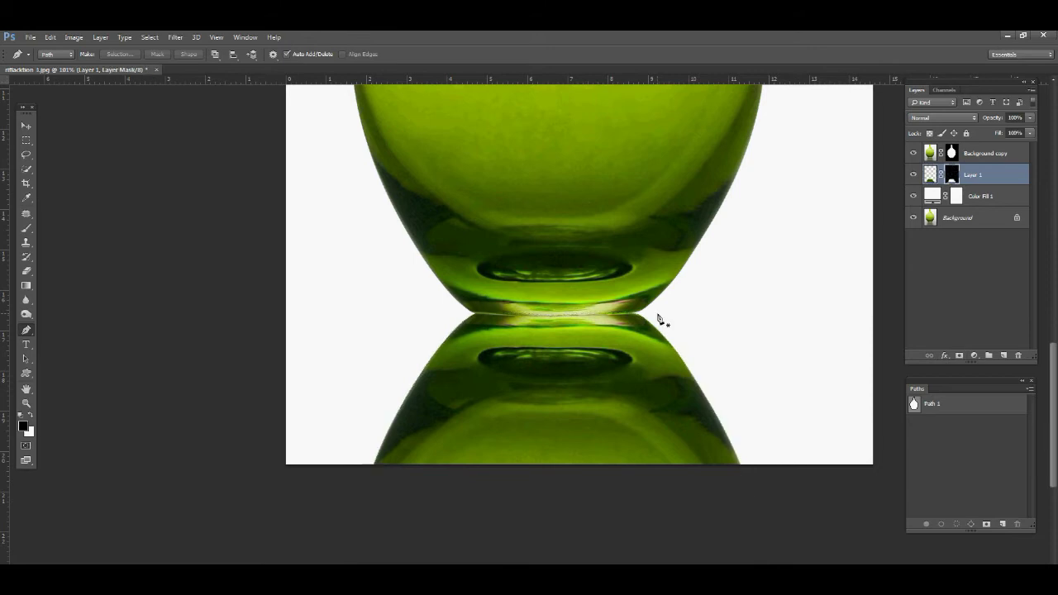
left_click(26, 285)
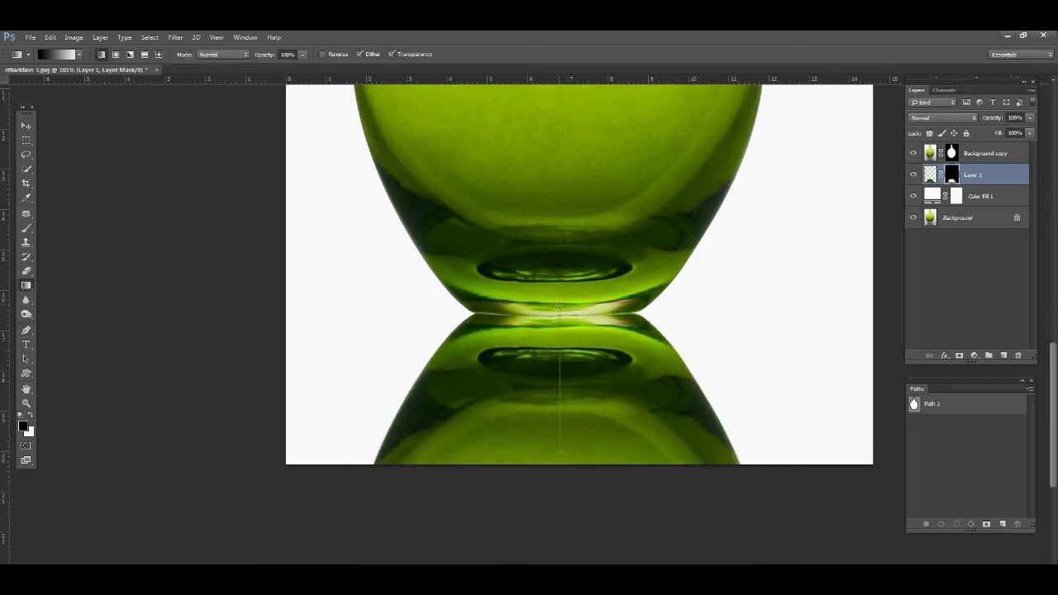
left_click_drag(559, 306, 556, 306)
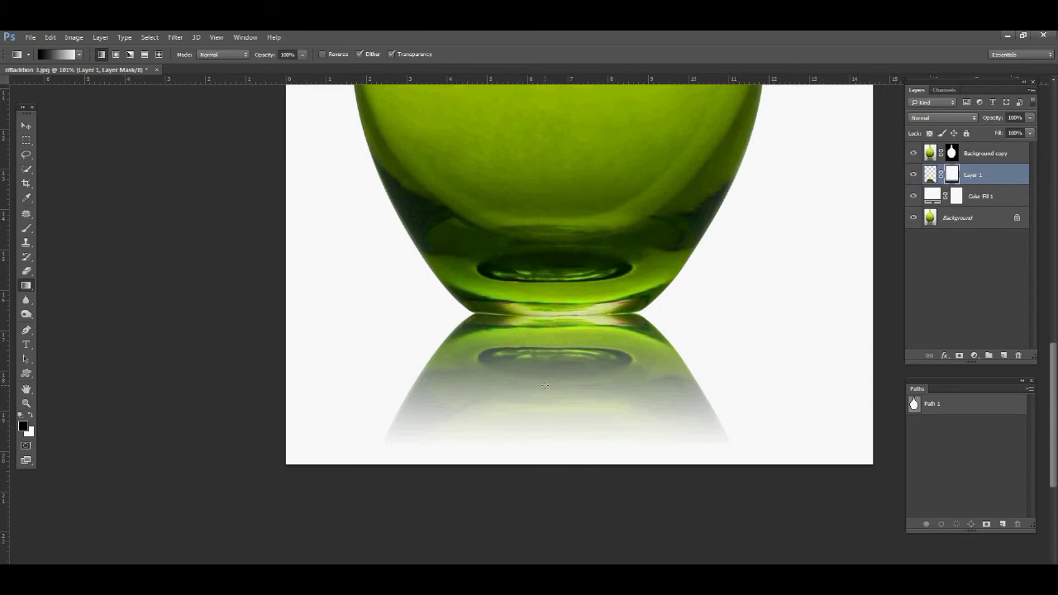
left_click_drag(559, 452, 562, 327)
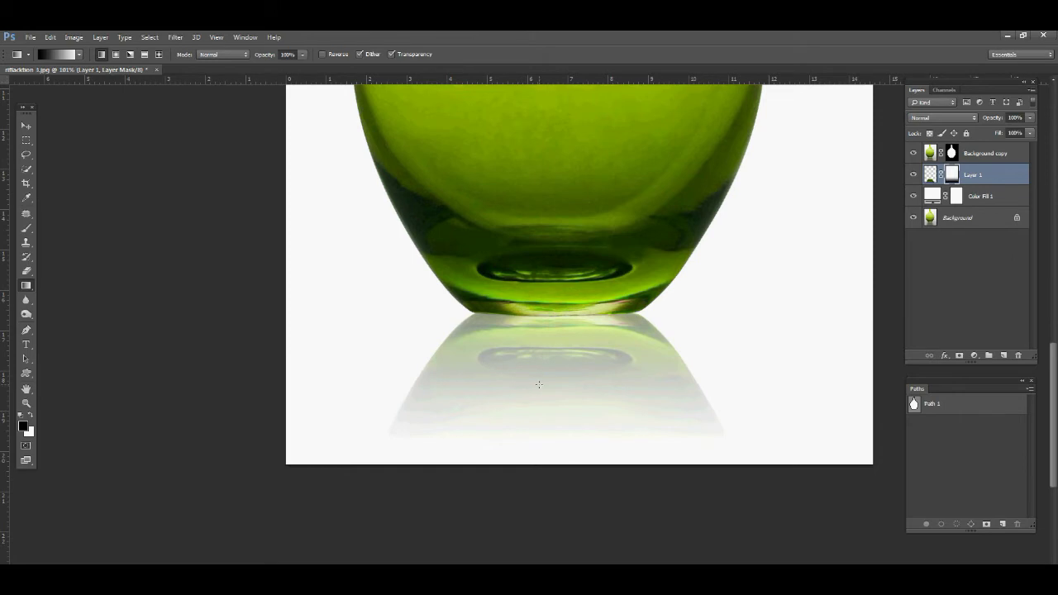
left_click_drag(558, 444, 546, 308)
left_click_drag(565, 462, 565, 321)
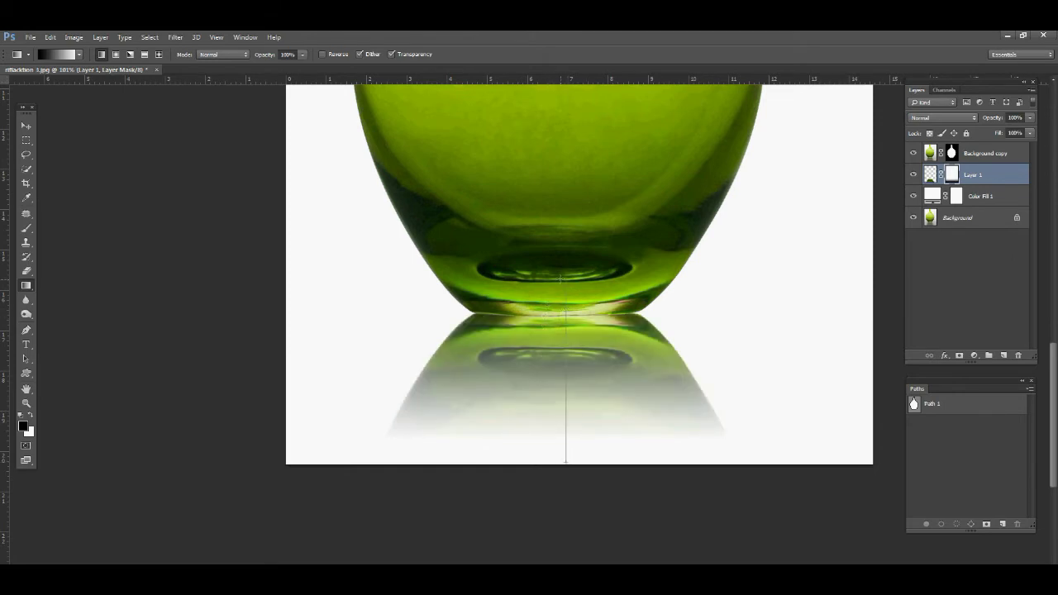
left_click_drag(560, 279, 555, 286)
left_click_drag(554, 444, 539, 282)
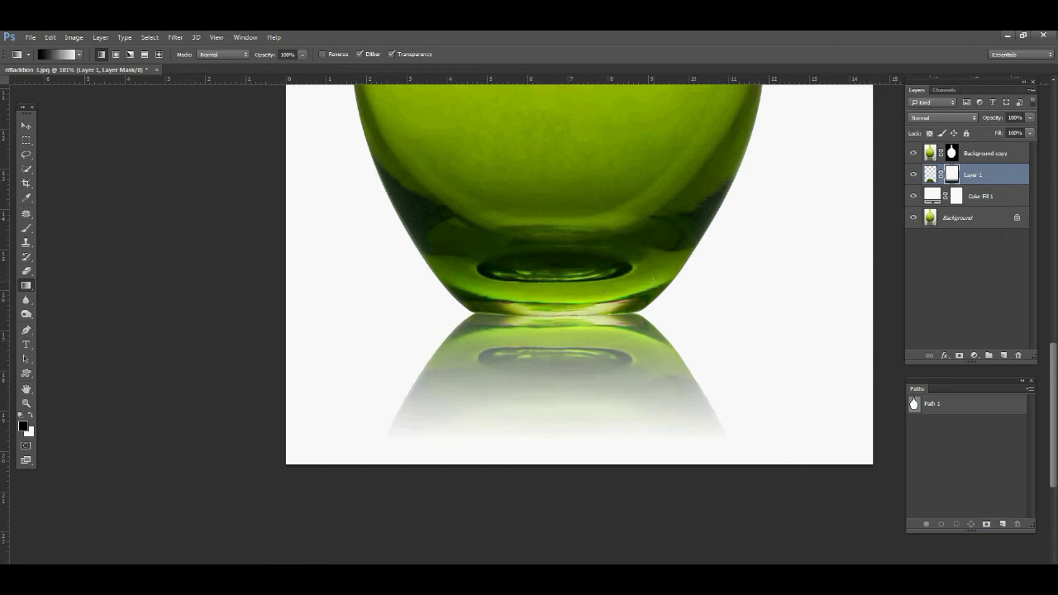
left_click_drag(1000, 134, 979, 136)
left_click_drag(974, 138, 971, 137)
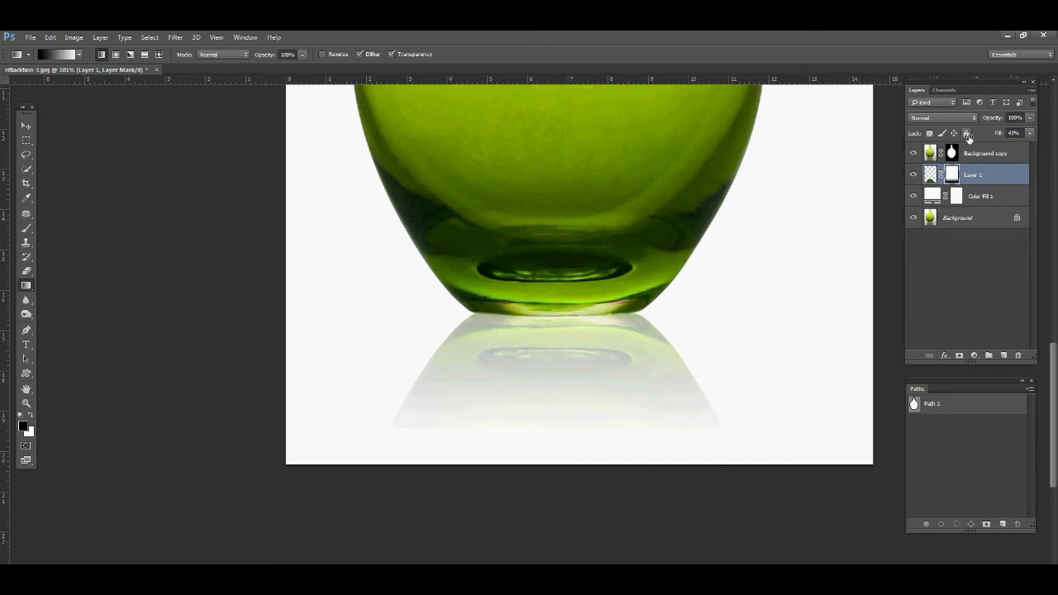
- On a new Layer 2, outline the vase base with the Patch tool and fill it black
key("ctrl+0")
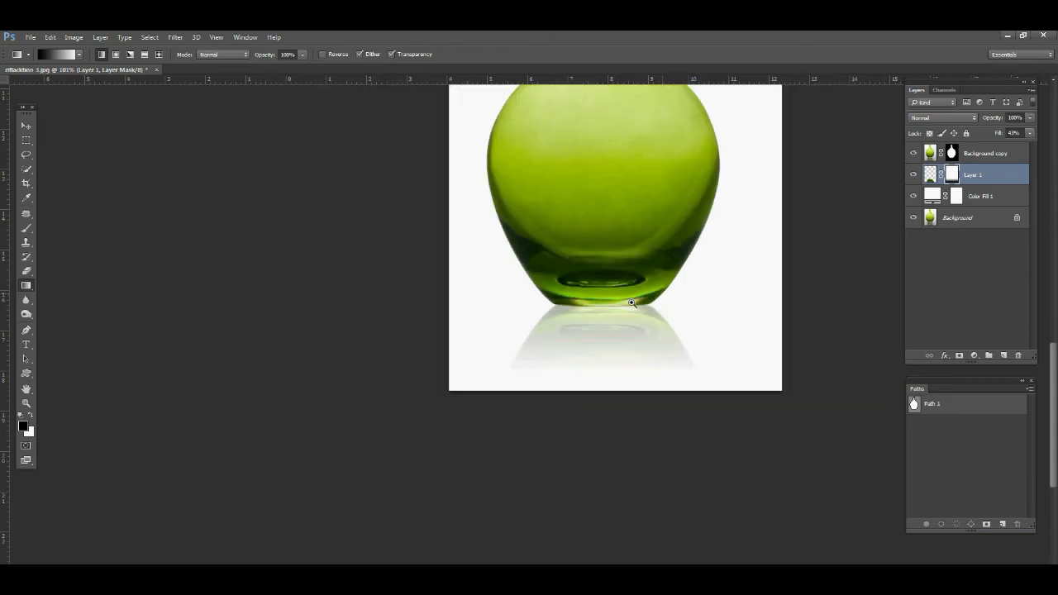
scroll(567, 391, "up", 3)
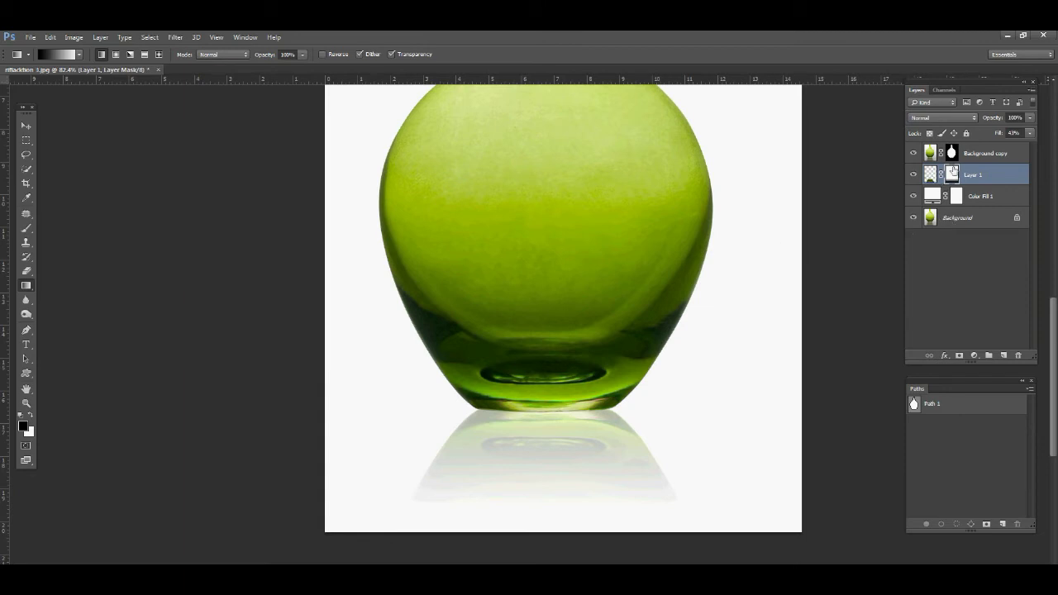
left_click(1006, 356)
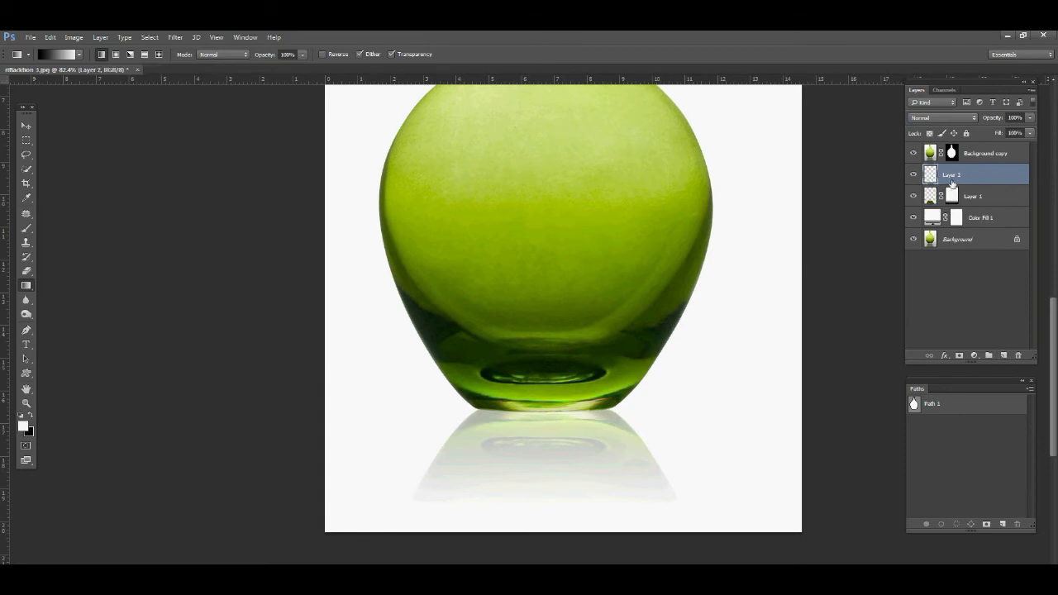
key("ctrl+Return")
scroll(573, 286, "down", 5)
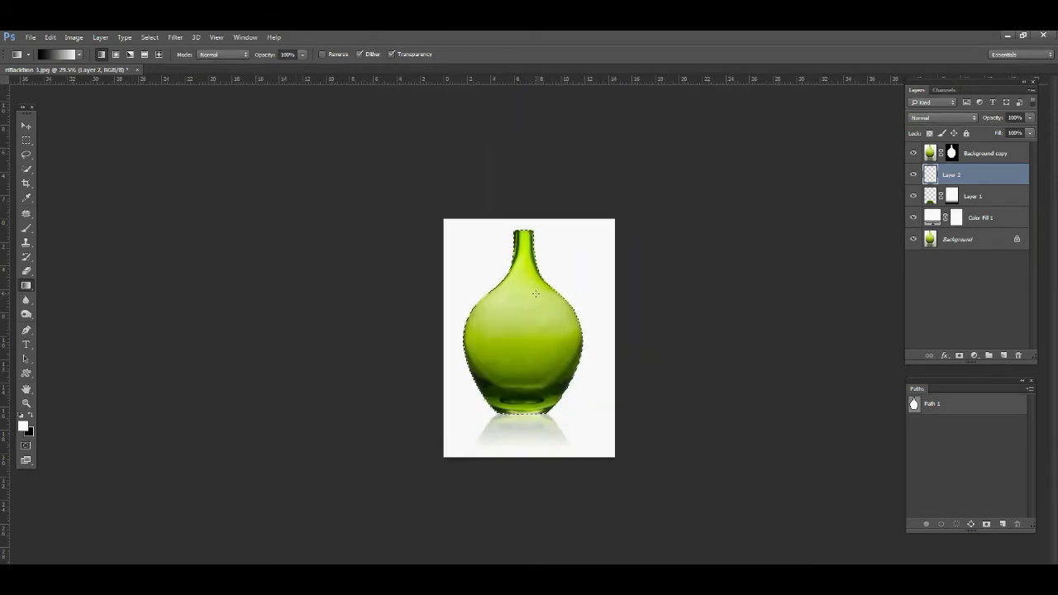
key("j")
left_click_drag(606, 174, 488, 385)
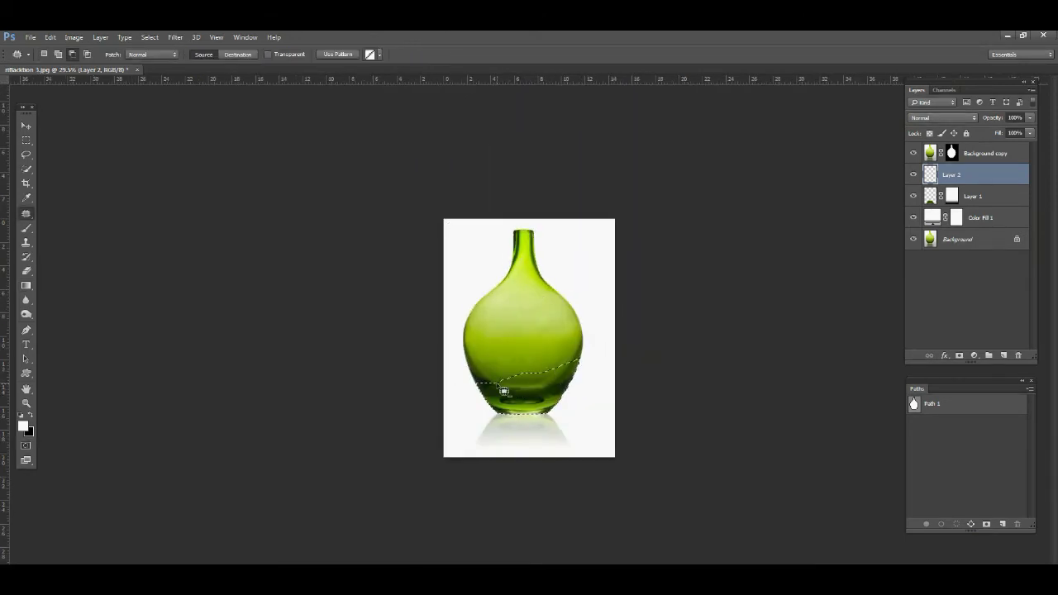
scroll(520, 386, "up", 5)
left_click_drag(571, 379, 613, 401)
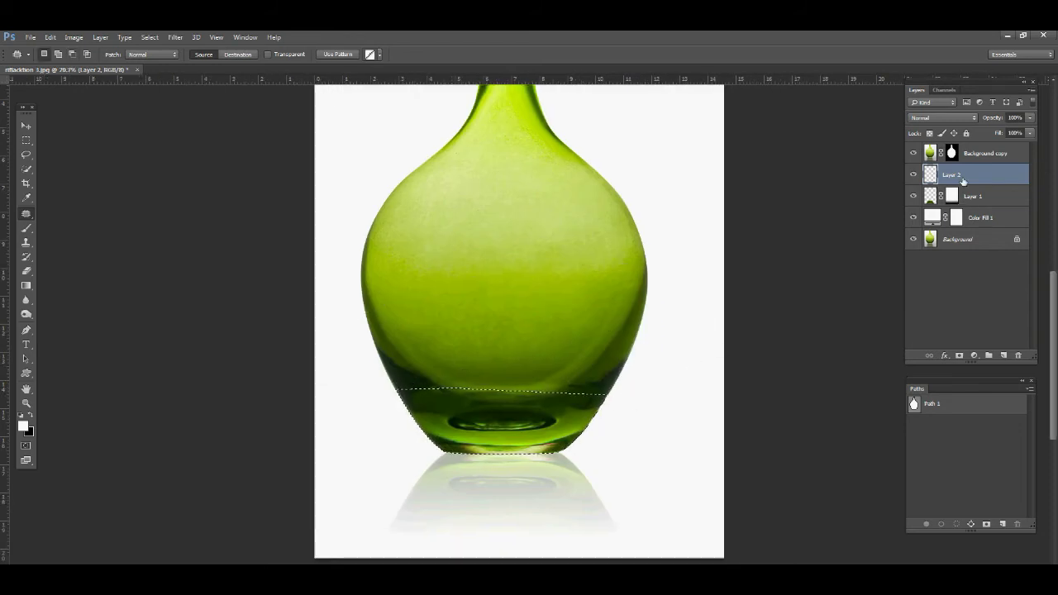
key("d")
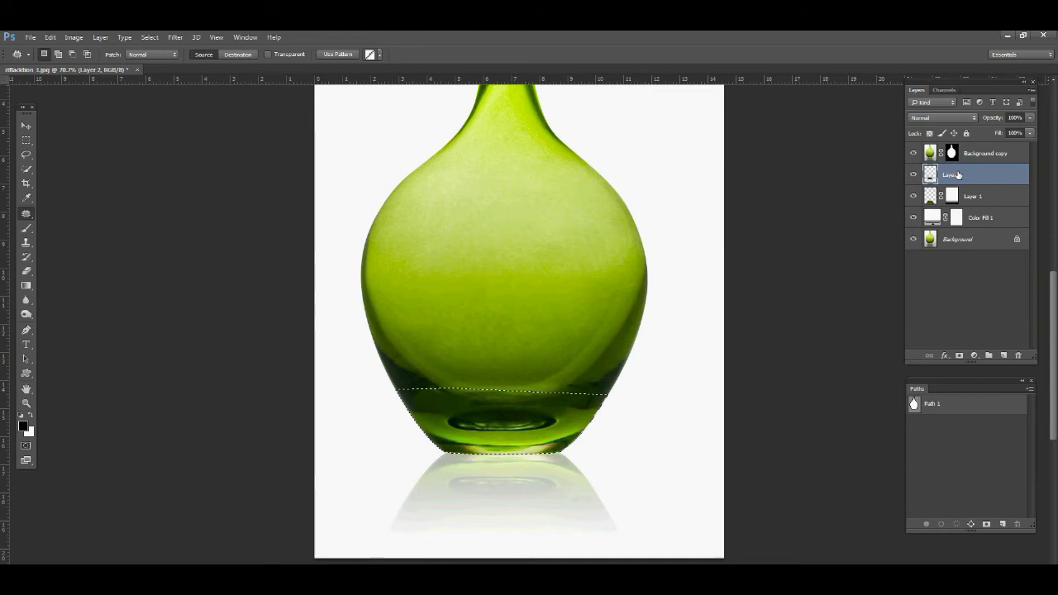
key("ctrl+d")
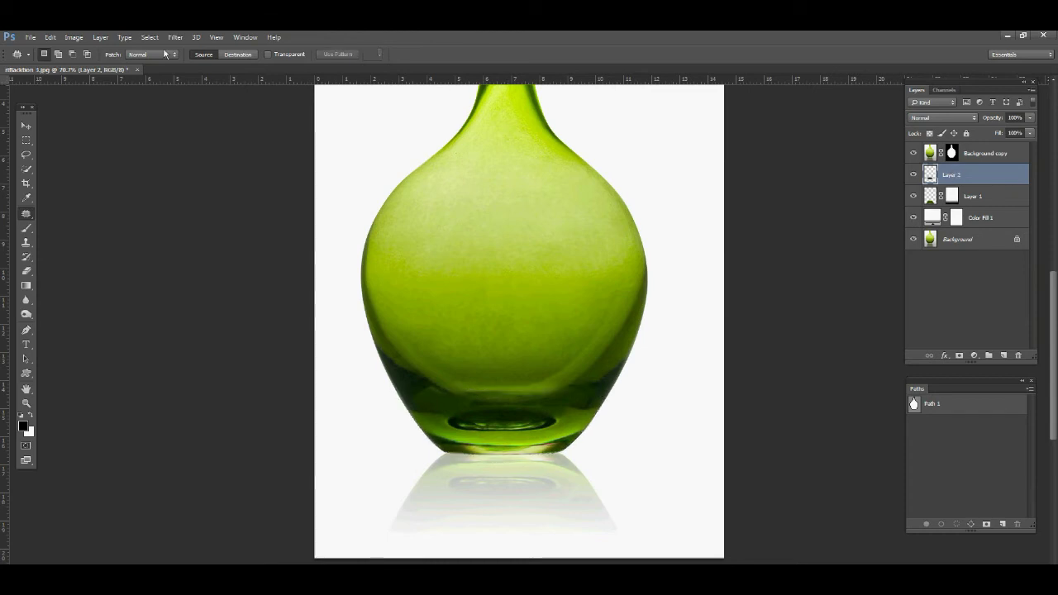
- Soften the Layer 2 shadow with a 7.4 px Gaussian Blur
left_click(176, 38)
mouse_move(235, 158)
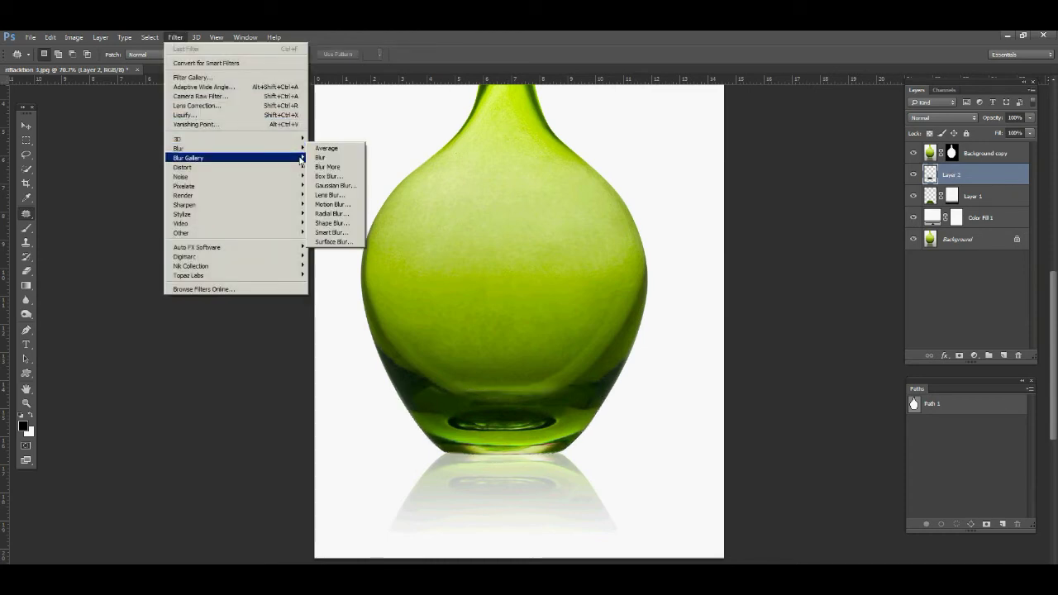
left_click(335, 185)
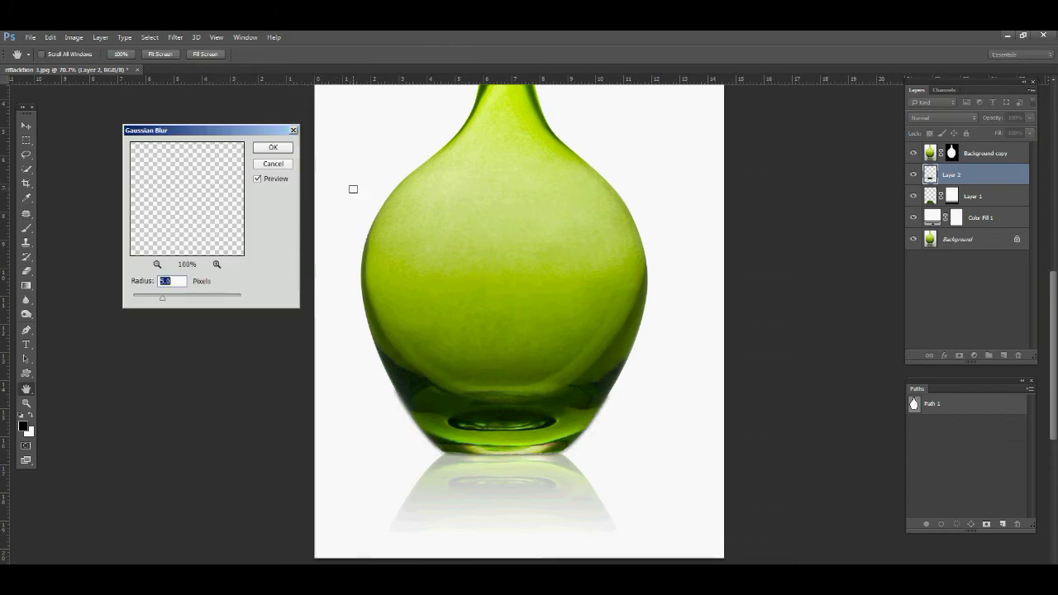
left_click_drag(170, 299, 174, 302)
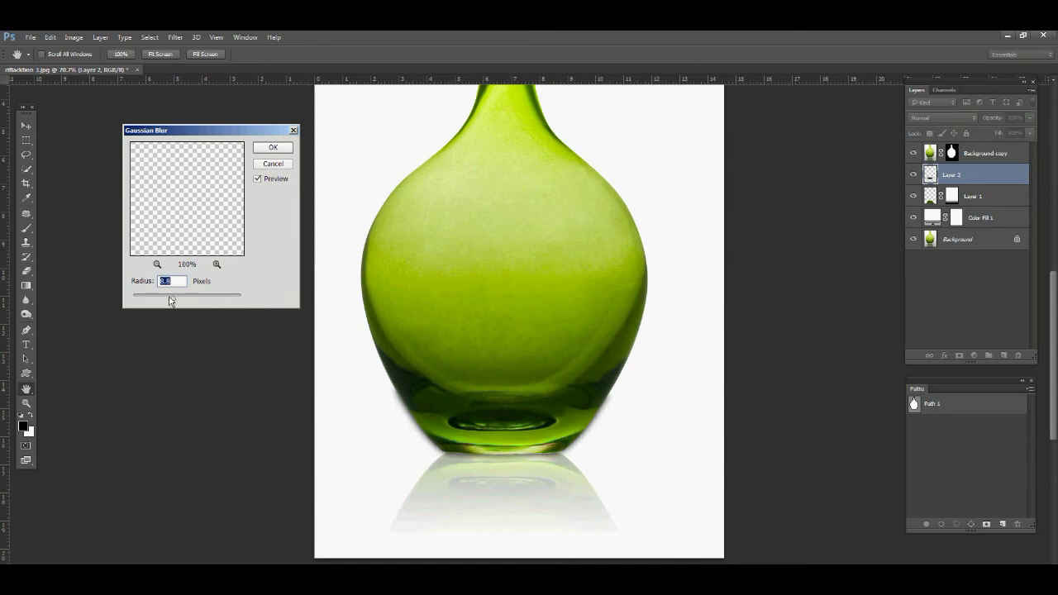
left_click(272, 147)
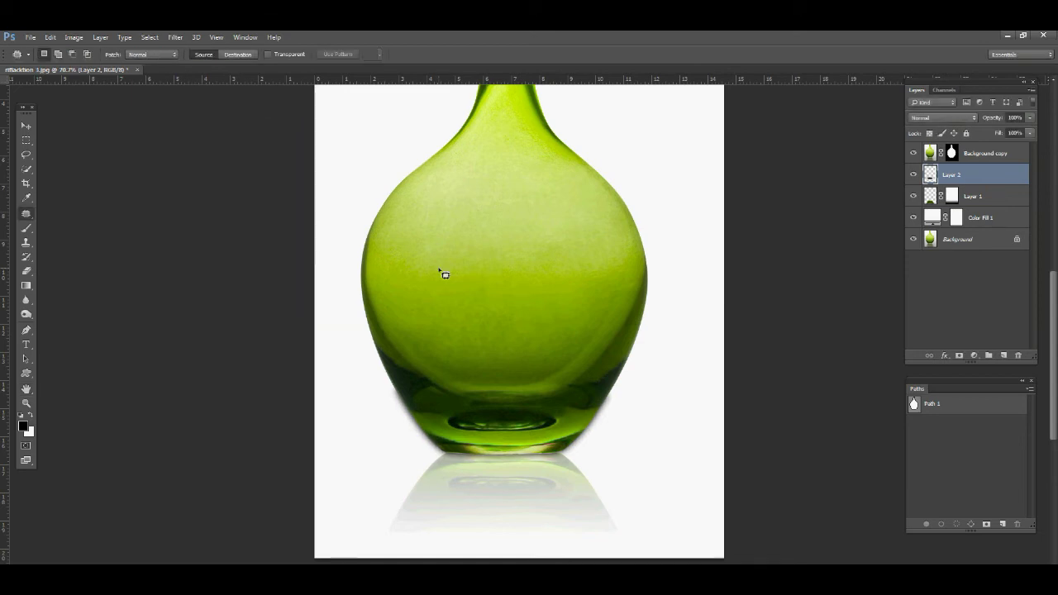
- Delete all shadow outside a lasso drawn around the reflection area
mouse_move(438, 449)
left_mouse_down()
mouse_move(548, 450)
mouse_move(529, 451)
left_mouse_up()
key("ctrl+shift+i")
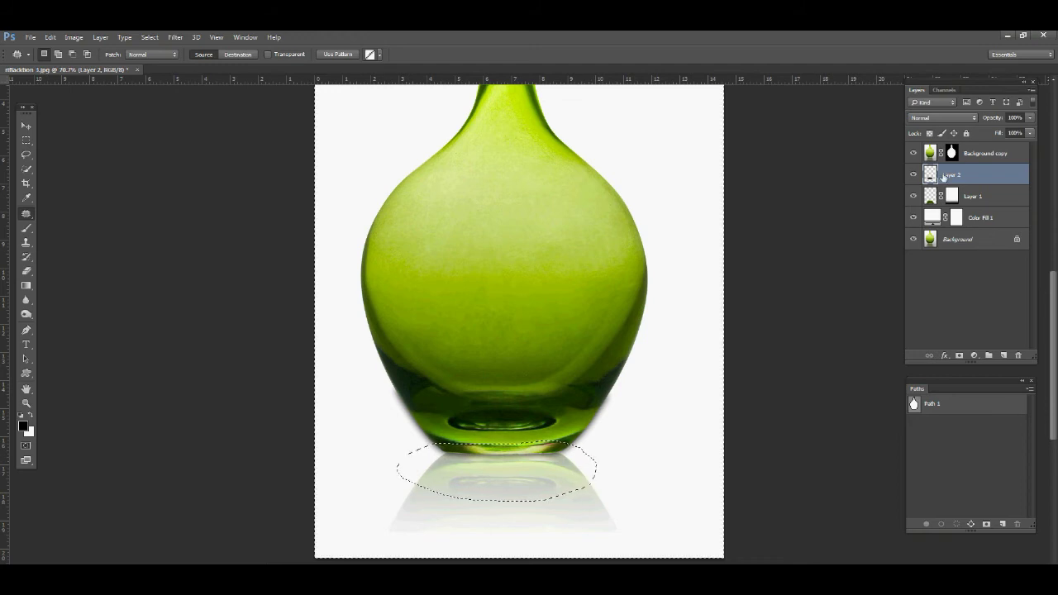
key("Delete")
key("ctrl+d")
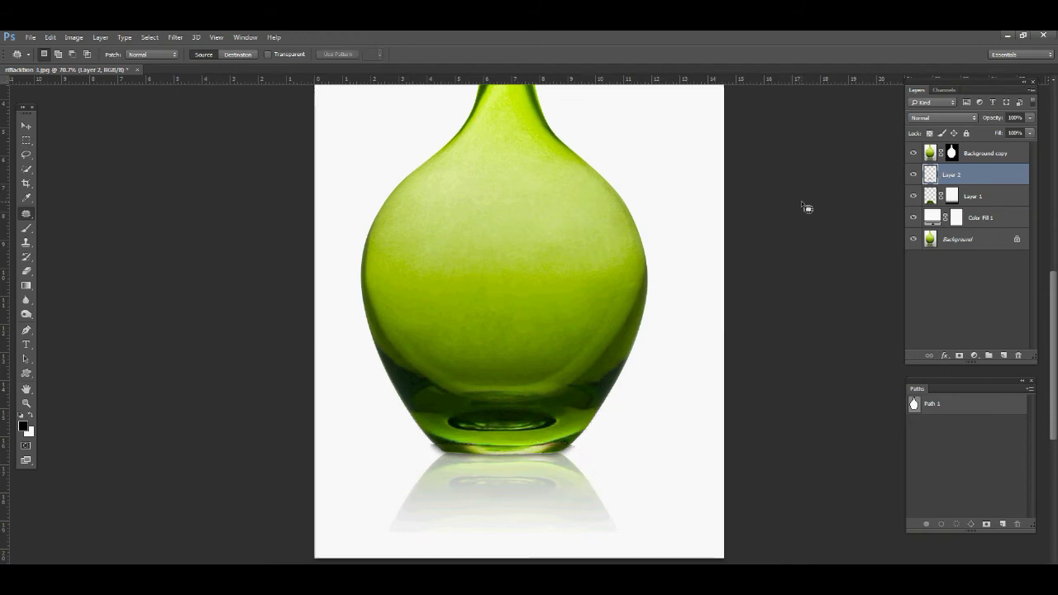
- Erase leftover shadow at the base's lower-left and lower-right corners with a small 100%-opacity eraser
key("e")
scroll(475, 371, "up", 1)
scroll(475, 372, "up", 1)
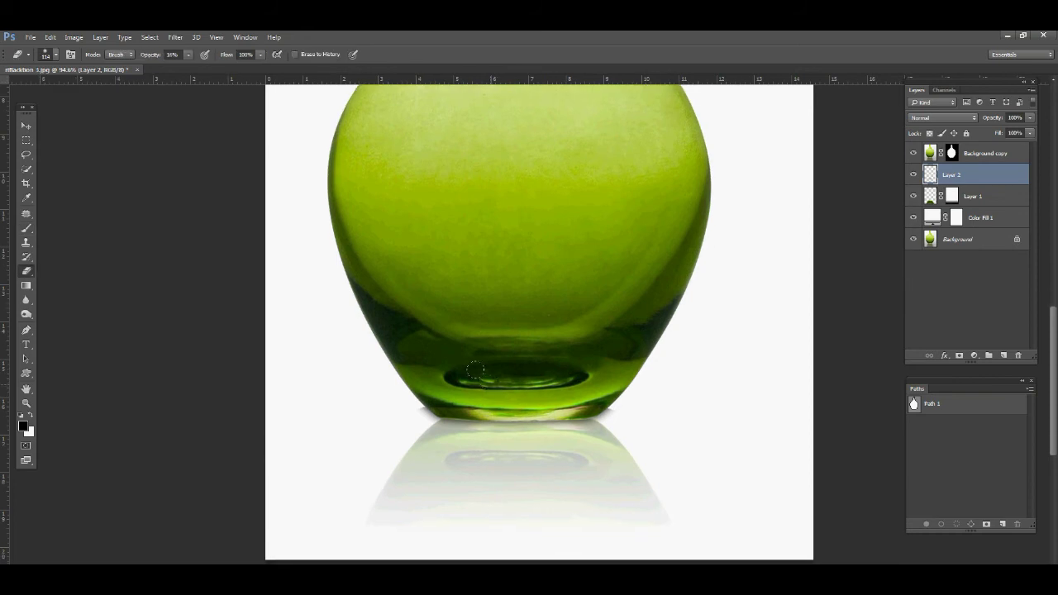
scroll(425, 373, "up", 3)
left_click_drag(453, 358, 433, 359)
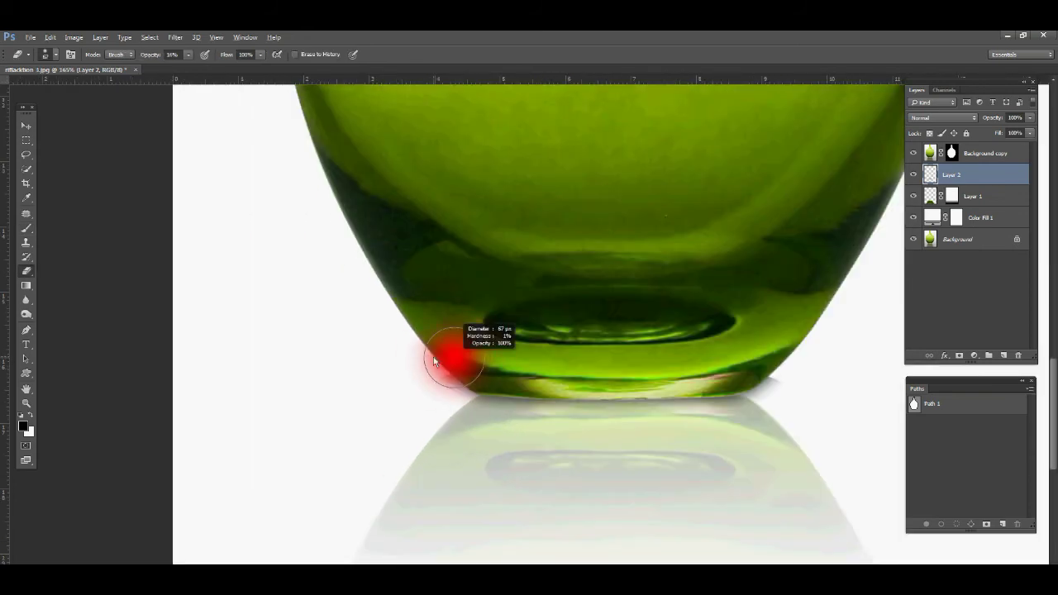
key("alt")
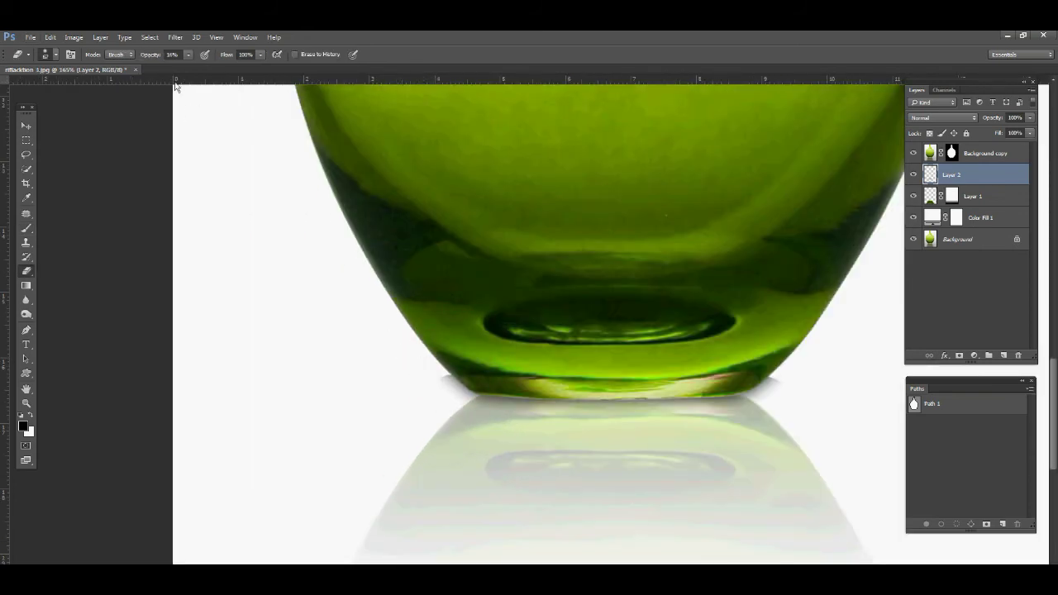
left_click_drag(149, 60, 250, 99)
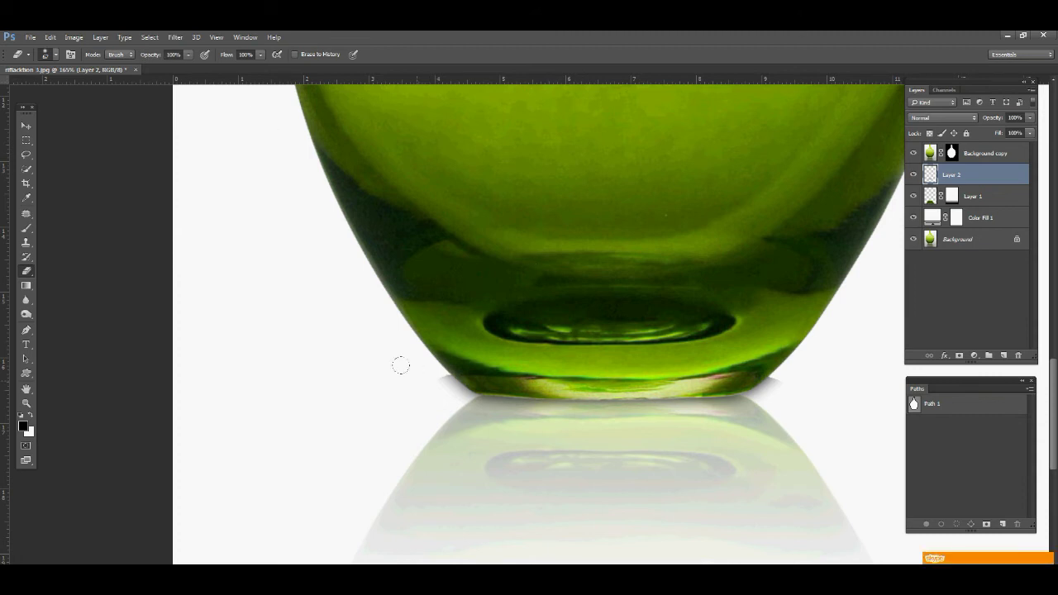
left_click_drag(446, 378, 468, 388)
left_click_drag(753, 387, 772, 380)
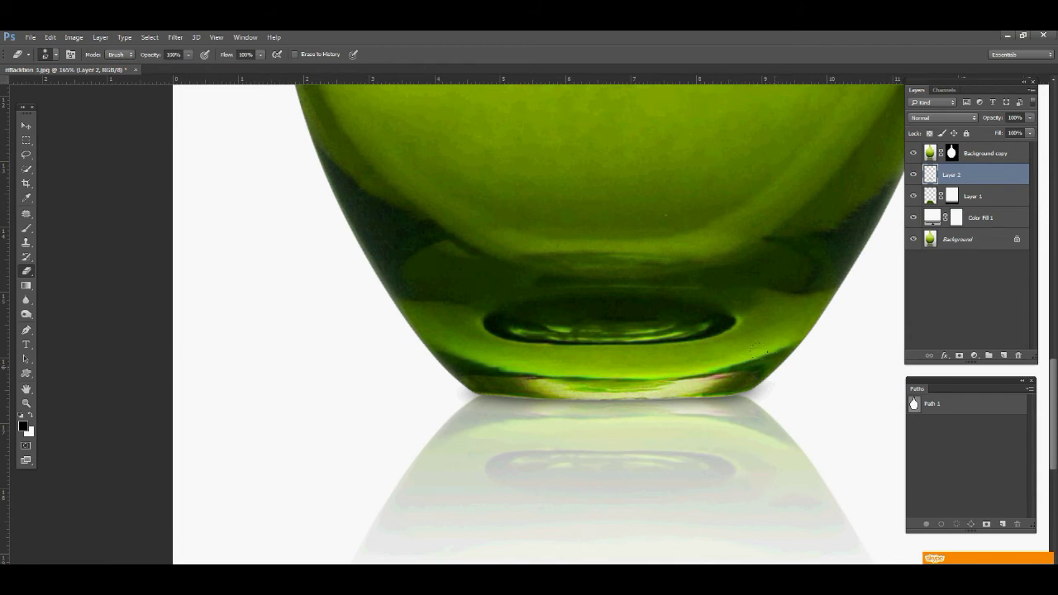
scroll(754, 334, "down", 2)
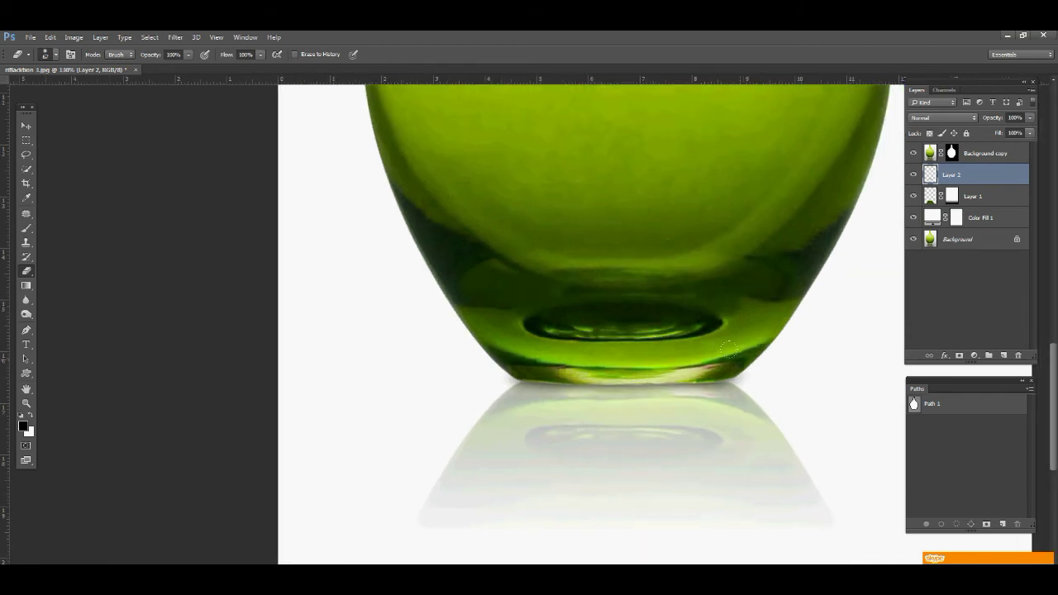
scroll(714, 332, "down", 2)
scroll(600, 331, "down", 2)
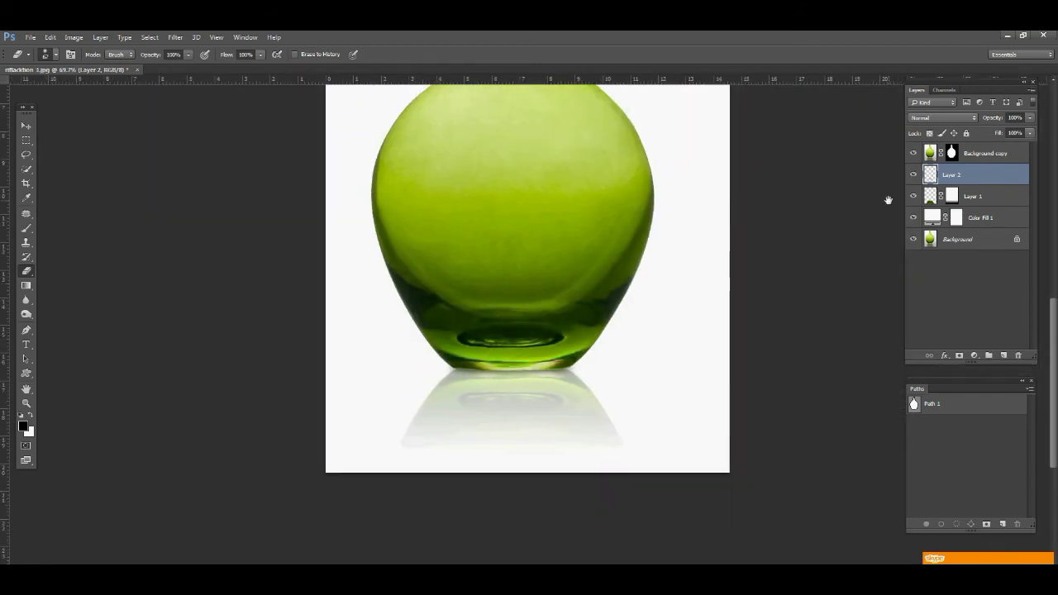
- Copy the Path 1 vase from Background onto Layer 3 and place it below Background copy
left_click(931, 198, "ctrl")
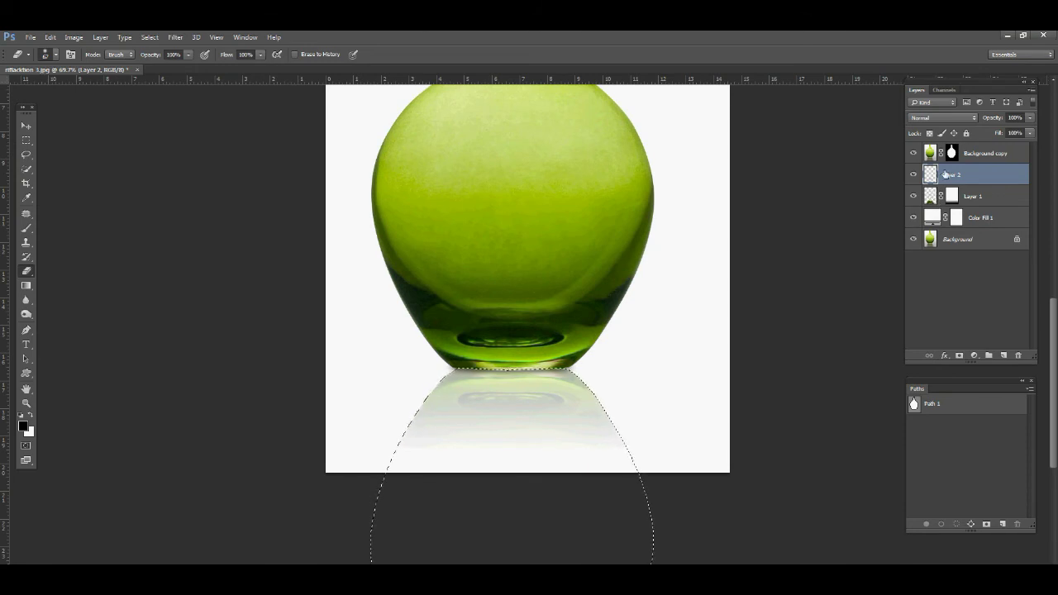
left_click(913, 404, "ctrl")
left_click(952, 239)
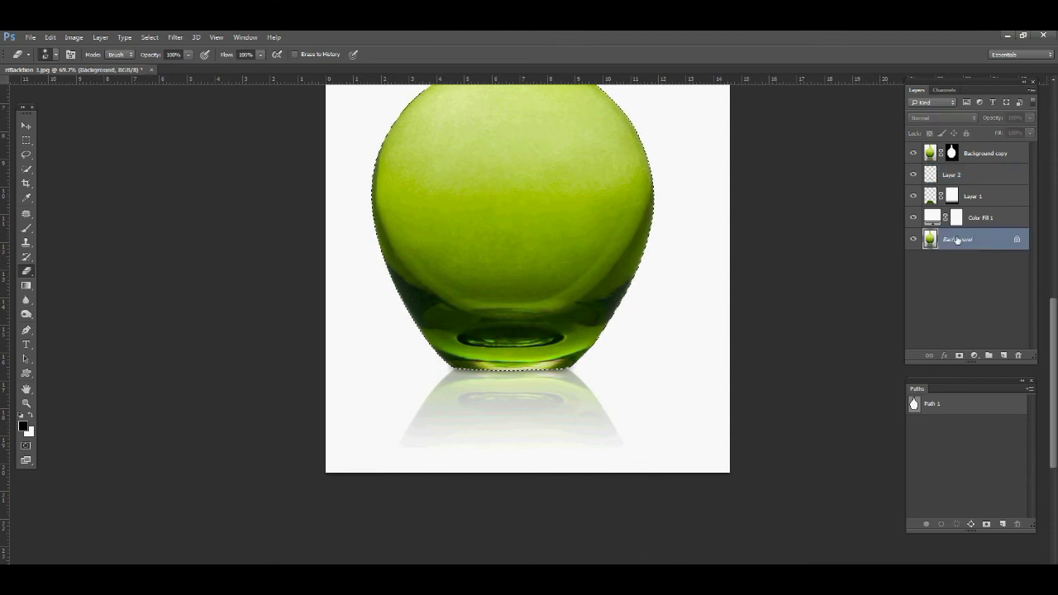
key("ctrl+j")
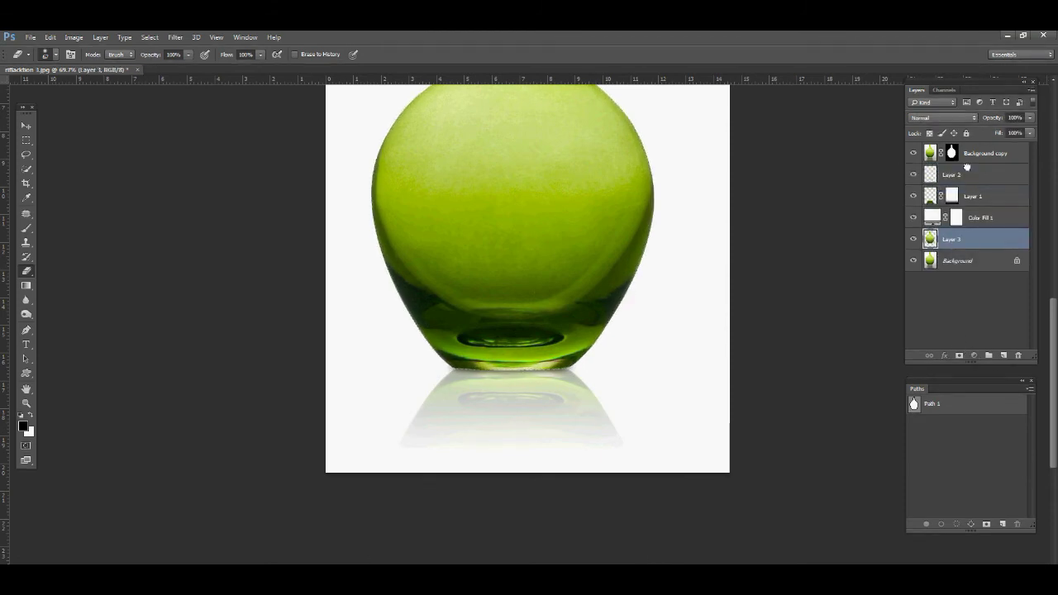
left_click_drag(974, 240, 959, 171)
key("ctrl+t")
- Nudge Layer 3's vase down slightly, commit, then select the inverse of Layer 3's pixels
scroll(549, 326, "up", 2)
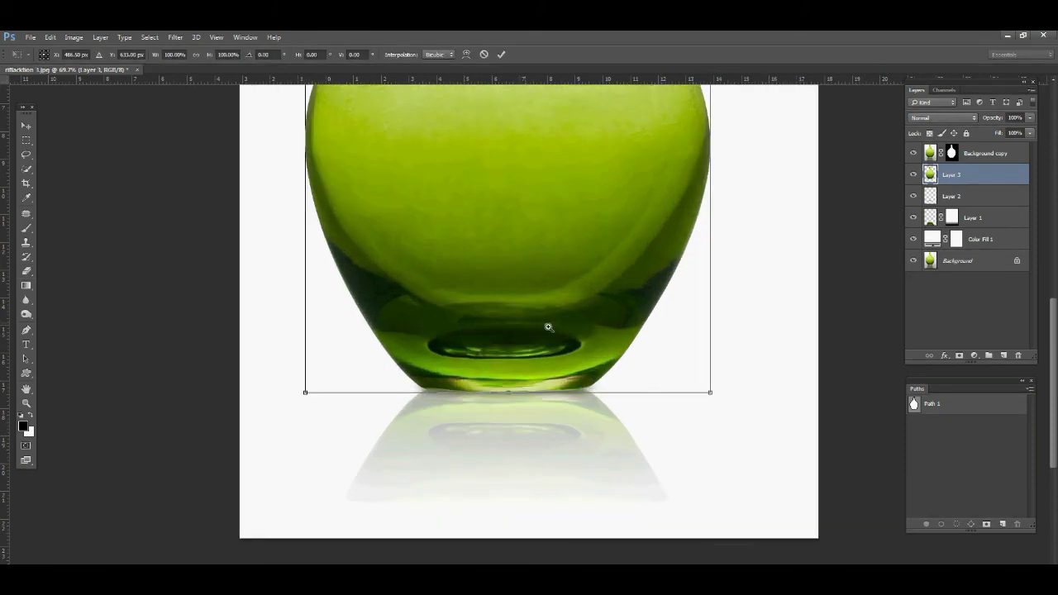
key("Down")
key("Down")
key("Down")
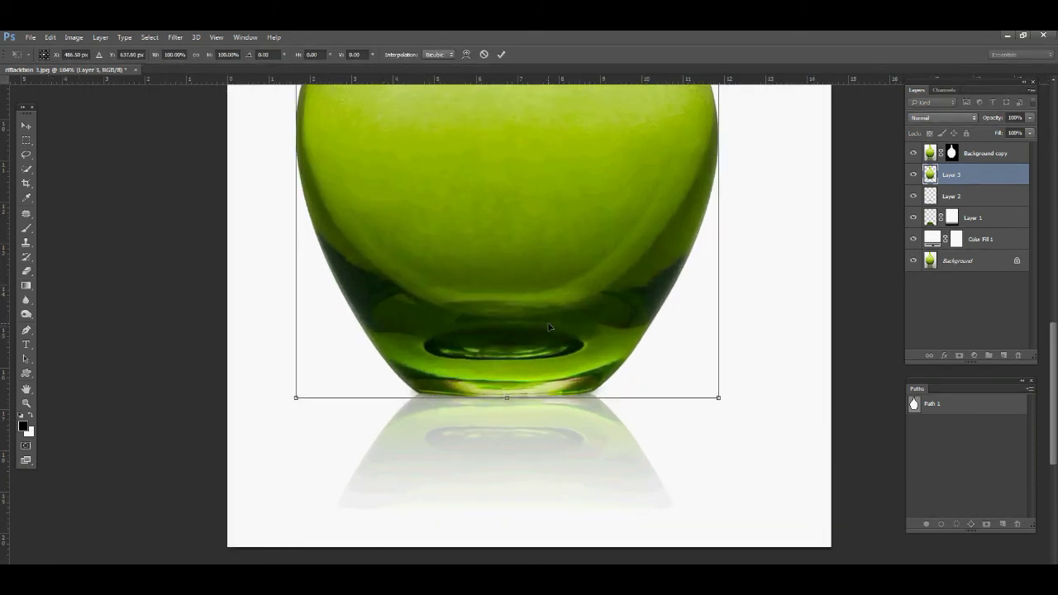
key("Return")
key("e")
left_click(930, 175, "ctrl")
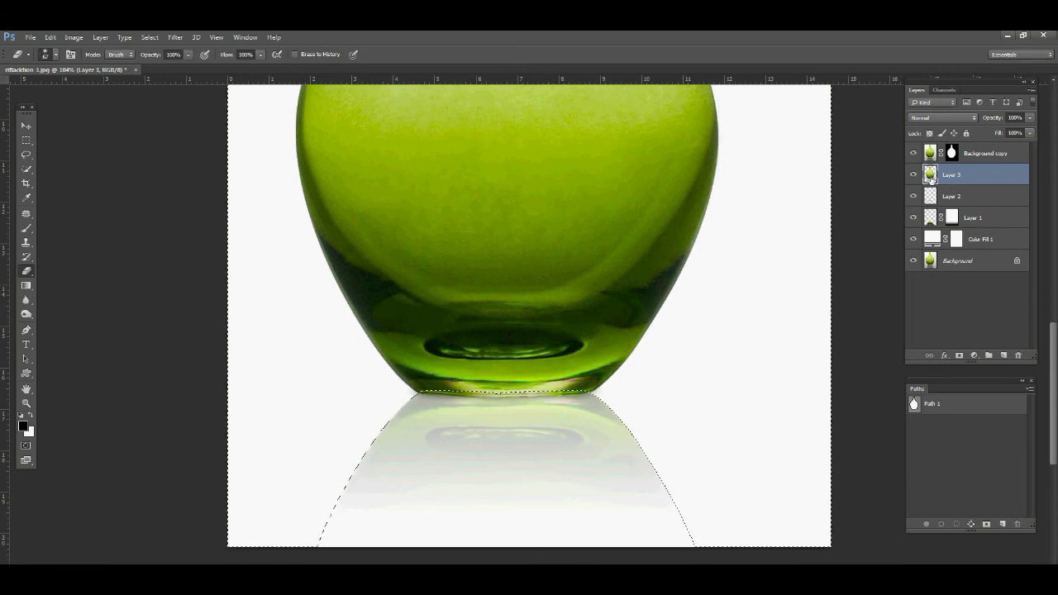
key("ctrl+shift+i")
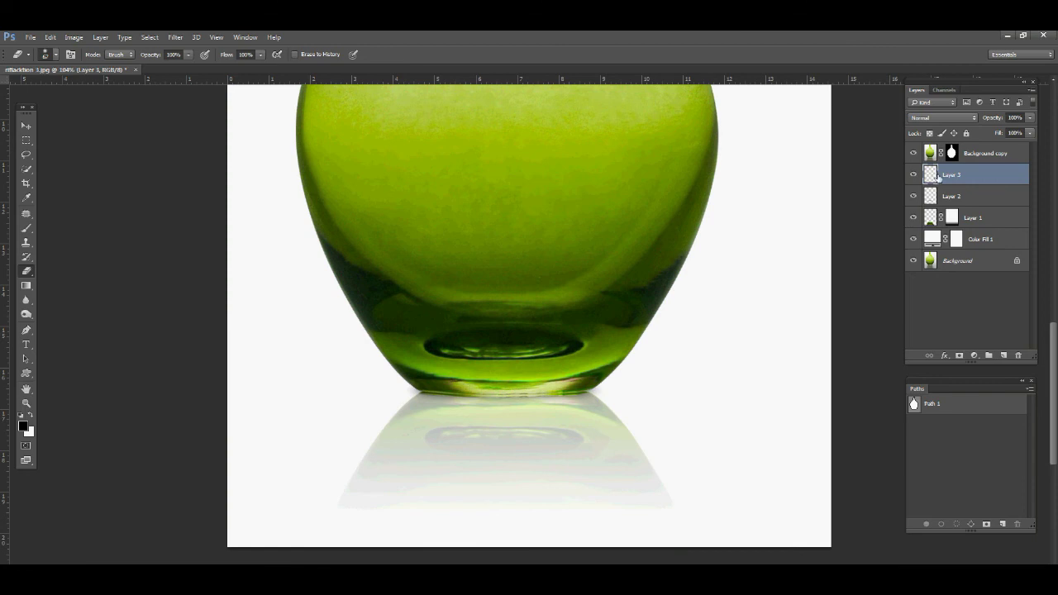
- Set up a Gaussian Blur on Layer 3 with a radius of about 2.2 pixels
left_click(175, 37)
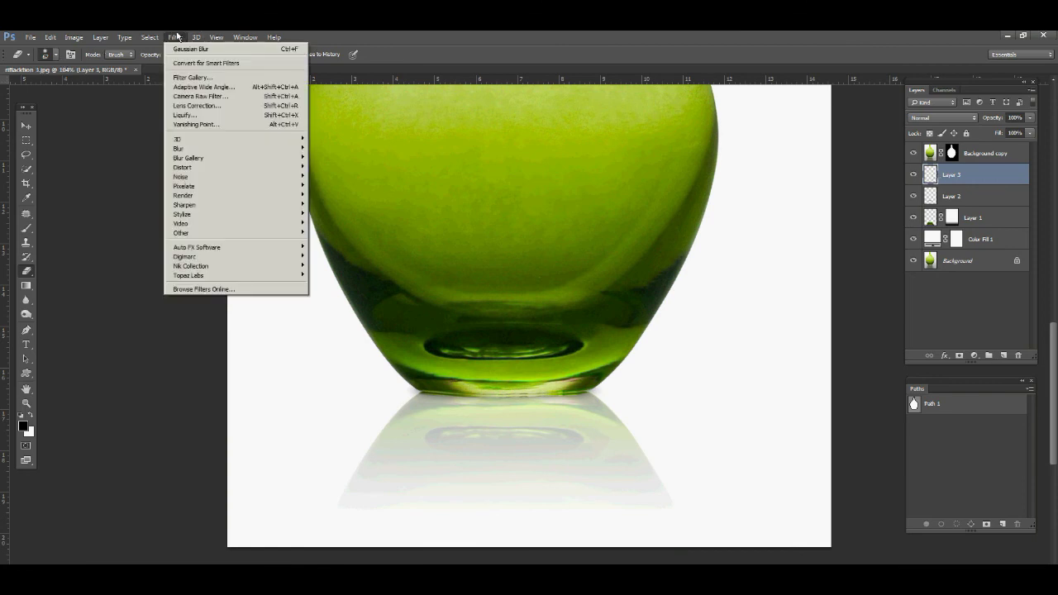
mouse_move(235, 148)
left_click(335, 186)
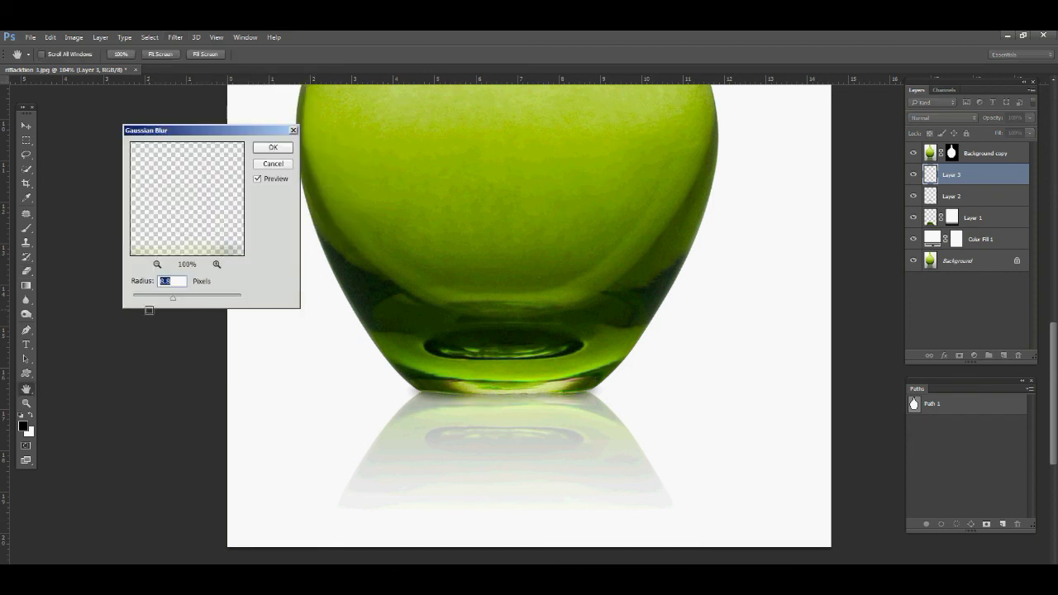
left_click_drag(153, 300, 154, 299)
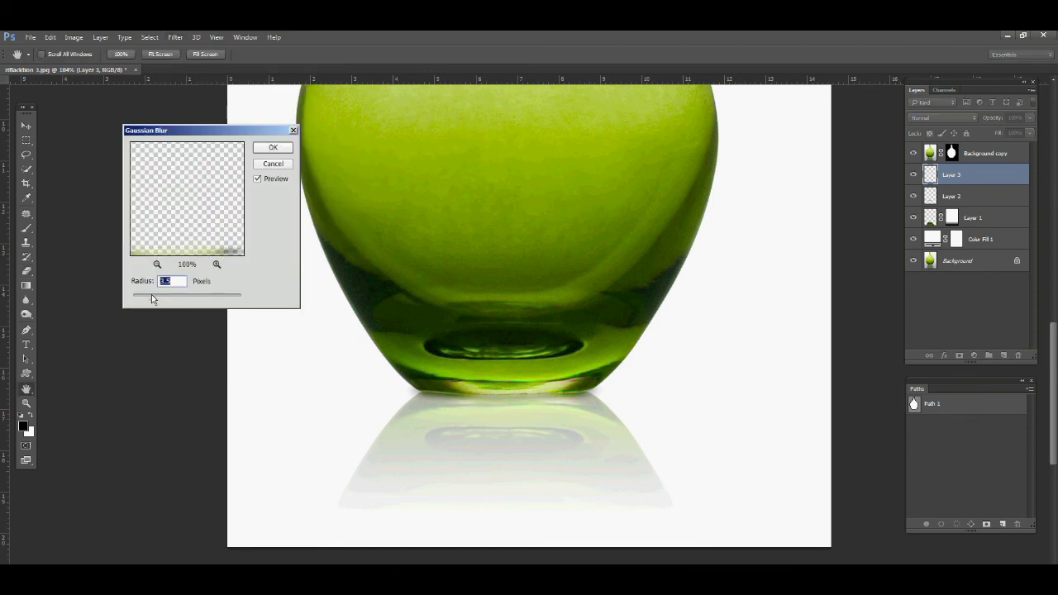
left_click_drag(154, 300, 146, 298)
- Apply the light Gaussian Blur to Layer 3 and zoom out to see the whole vase
key("Return")
key("e")
left_click_drag(472, 313, 434, 327)
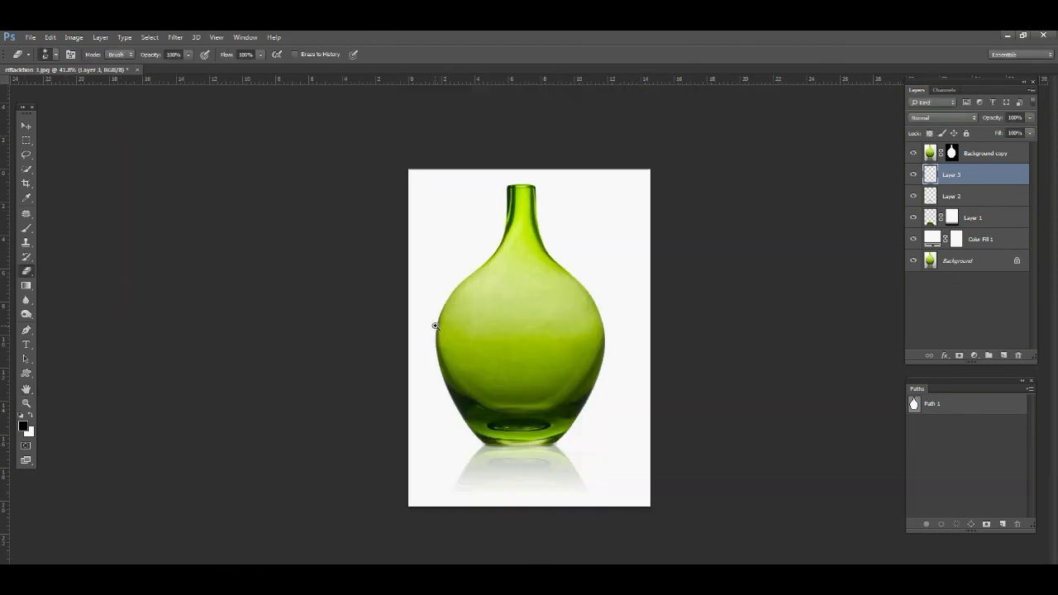
key("p")
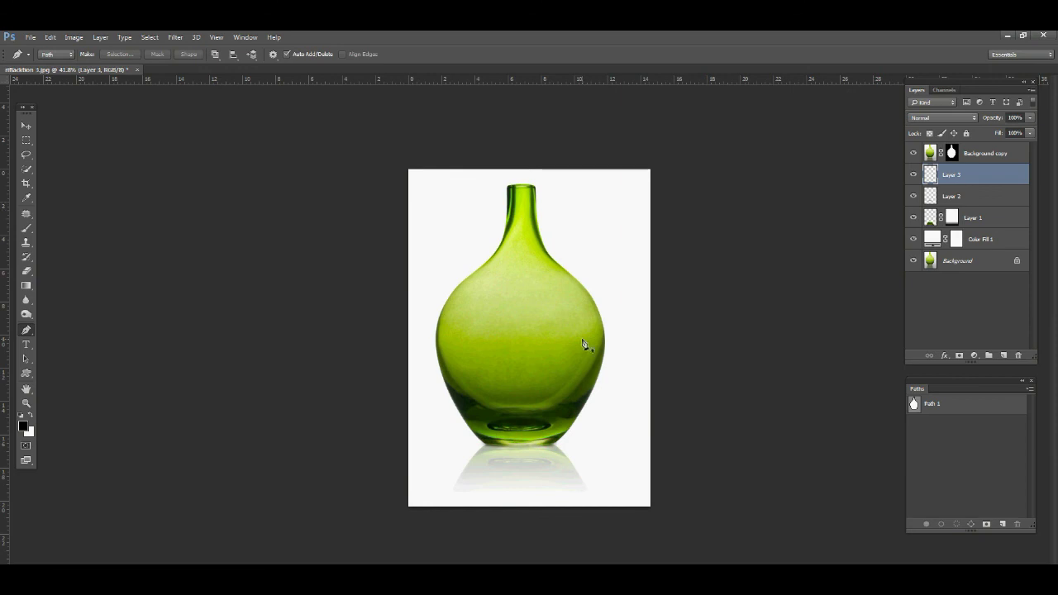
- Toggle to the original grey-backdrop photo for comparison, then restore the white composite
left_click(913, 260, "alt")
left_click(914, 260, "alt")
left_click(914, 261, "alt")
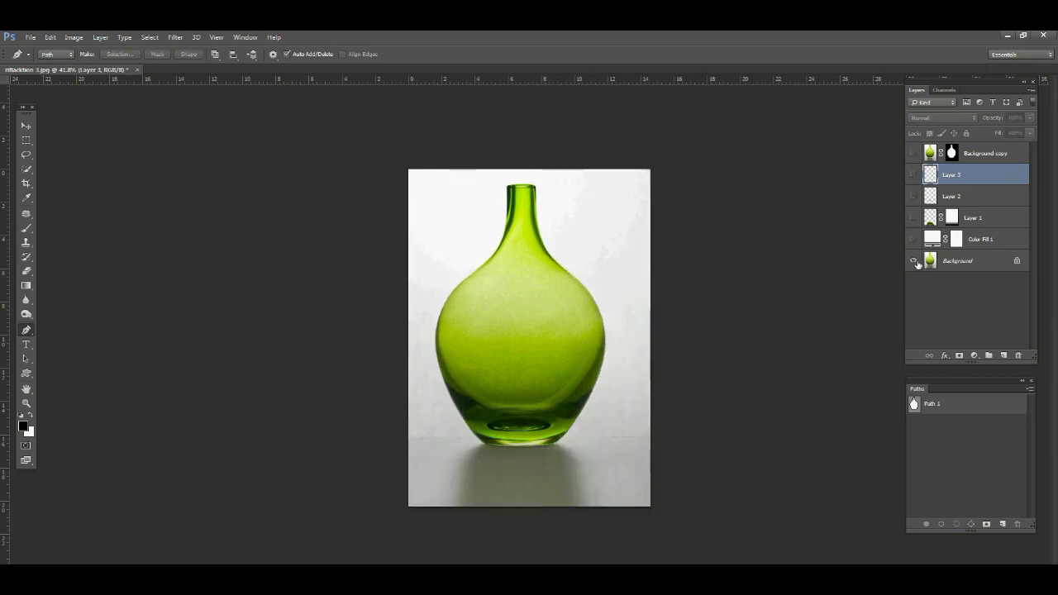
left_click(914, 260, "alt")
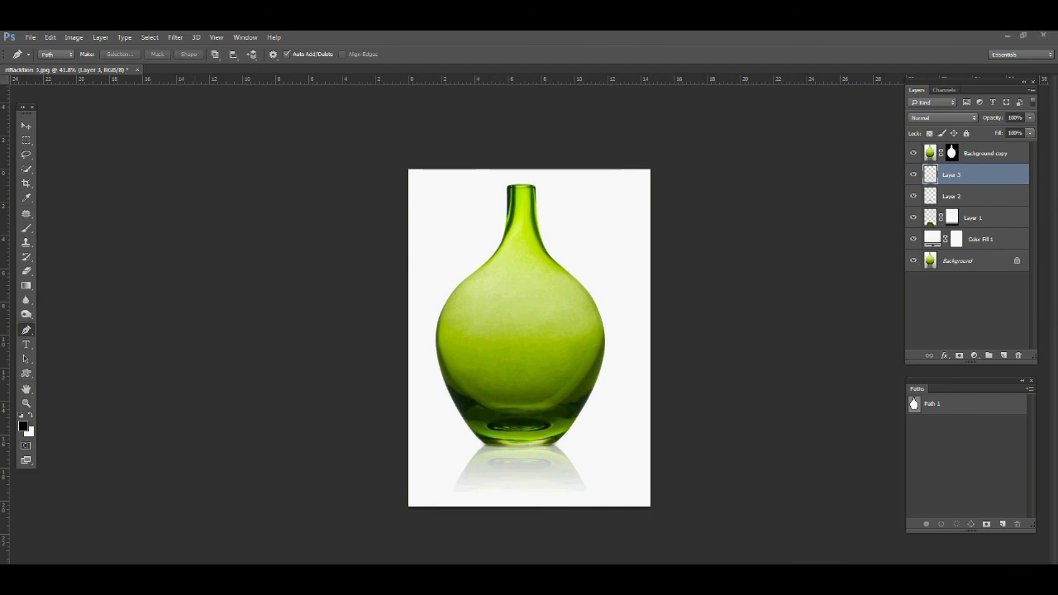